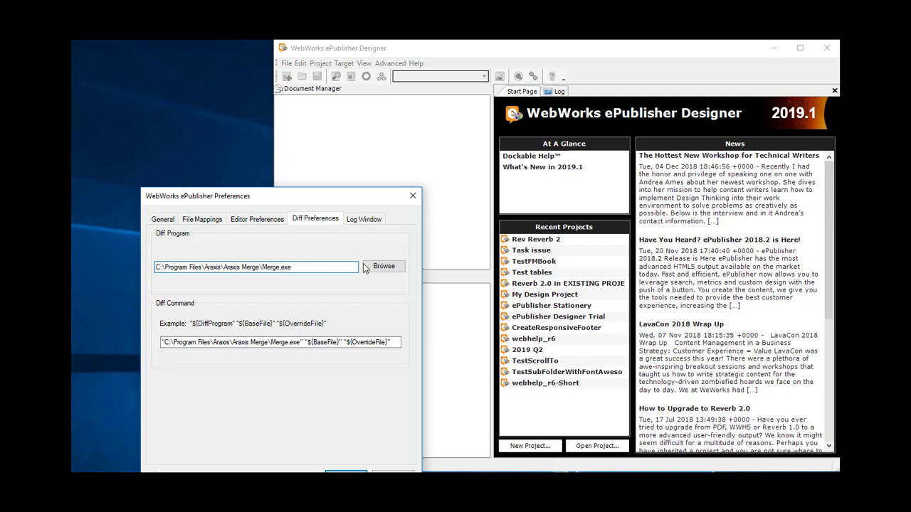
Try picking Compare.exe from the Araxis Merge folder as the diff program.
click(388, 267)
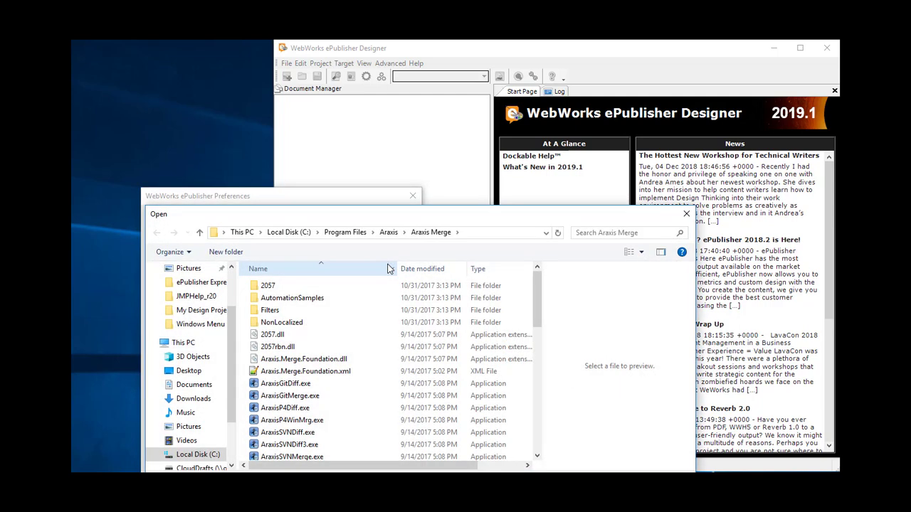
scroll(327, 359, down, 8)
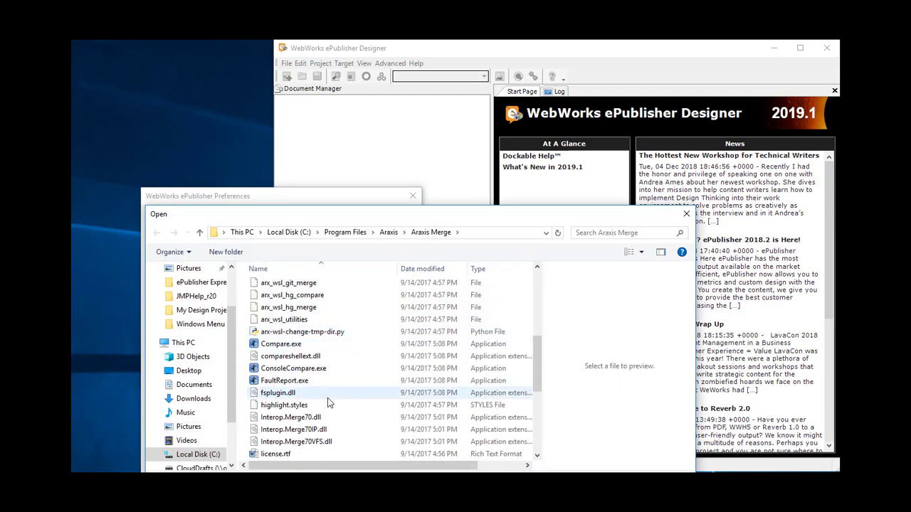
click(294, 346)
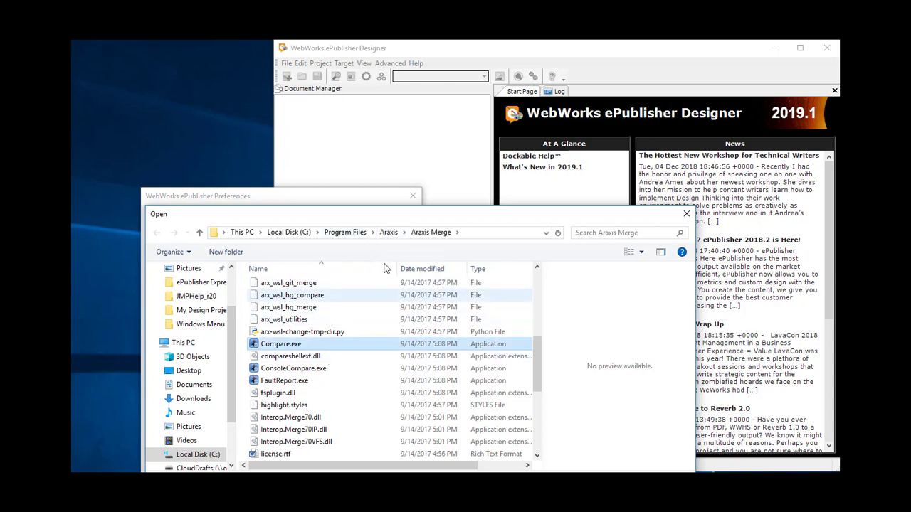
Try picking WinMergeU.exe from the WinMerge folder in Program Files as the diff program, and leave the preferences without saving.
click(357, 235)
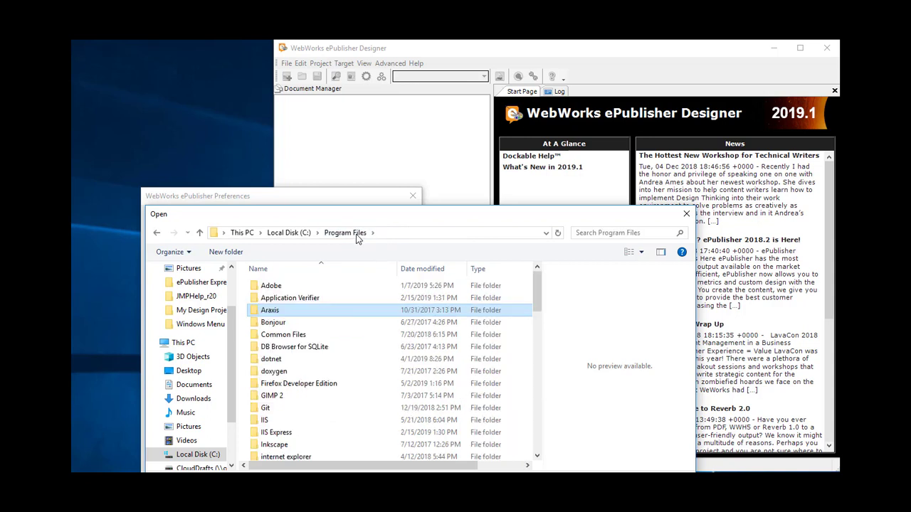
scroll(332, 324, down, 5)
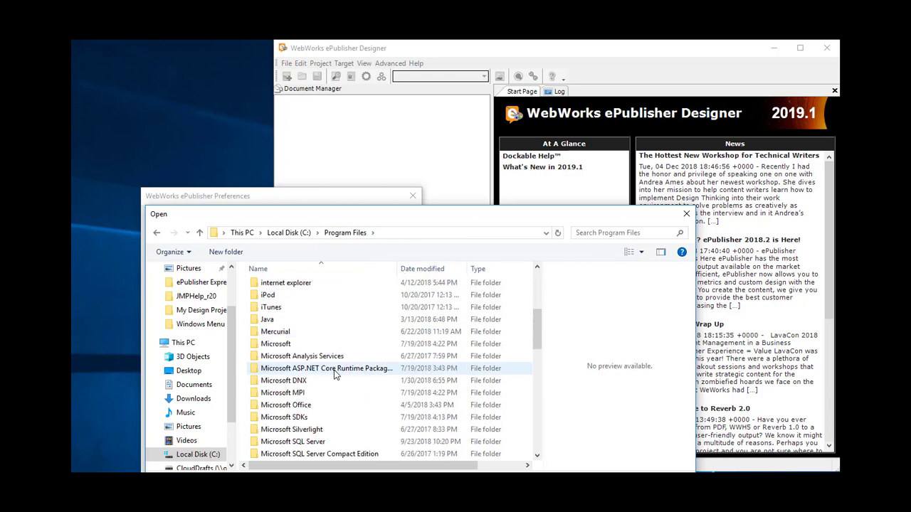
scroll(334, 375, down, 12)
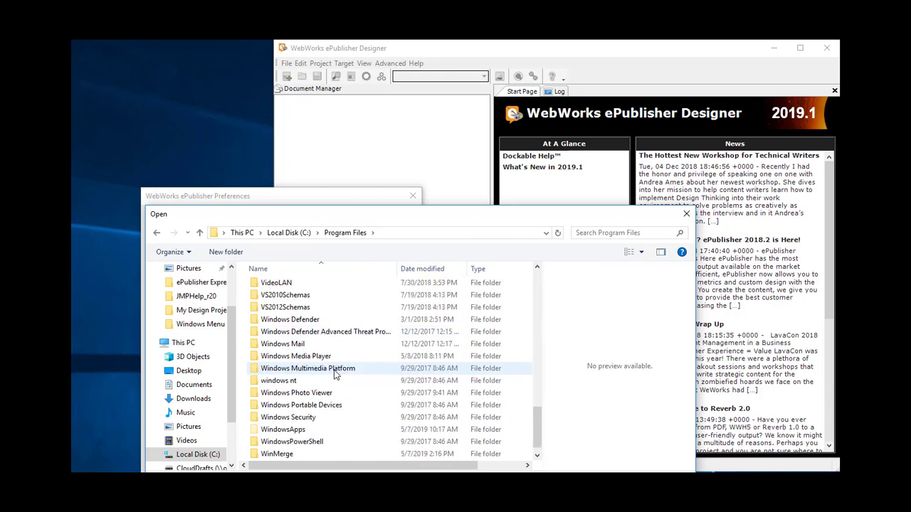
double_click(276, 454)
click(292, 456)
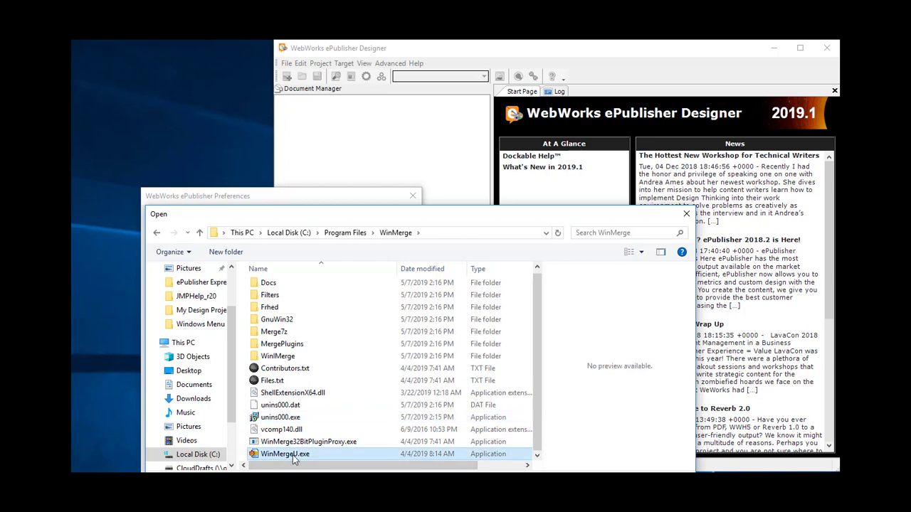
drag(573, 213, 570, 112)
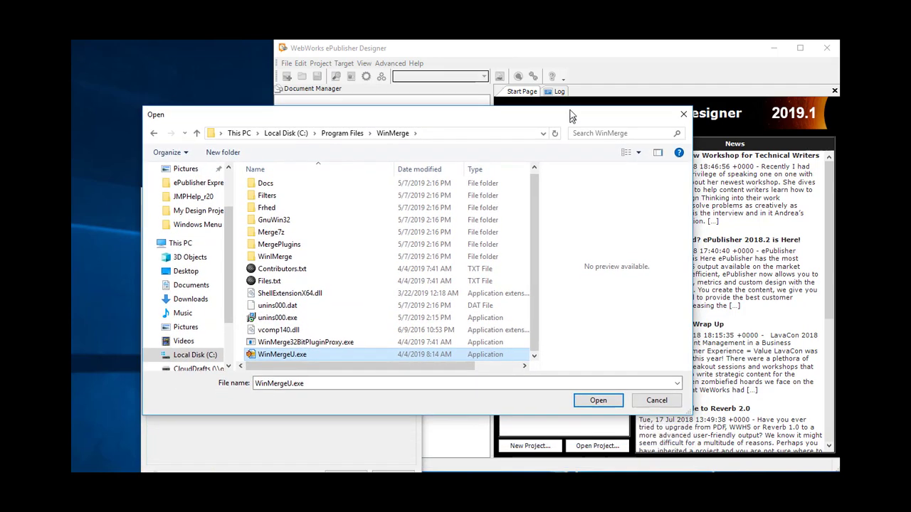
click(655, 400)
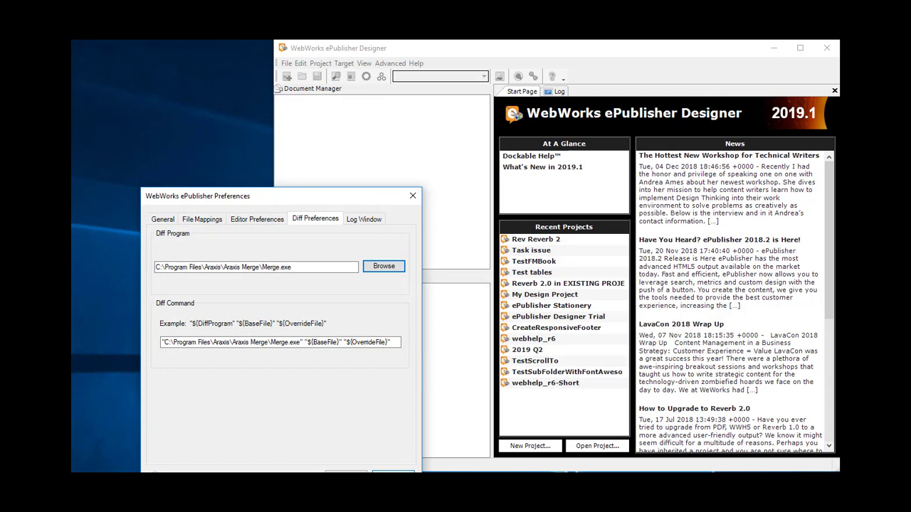
click(393, 473)
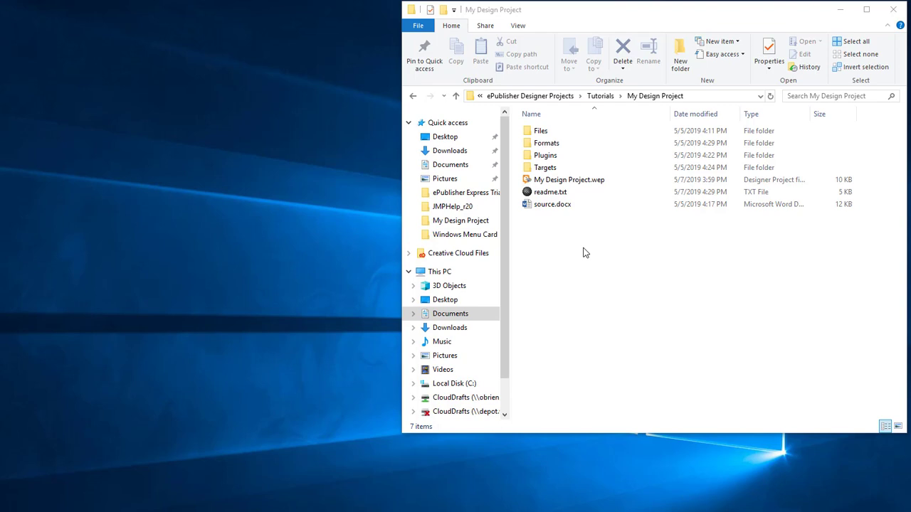
Look into the Formats and Targets folders of My Design Project, where the project's overrides are kept.
double_click(560, 144)
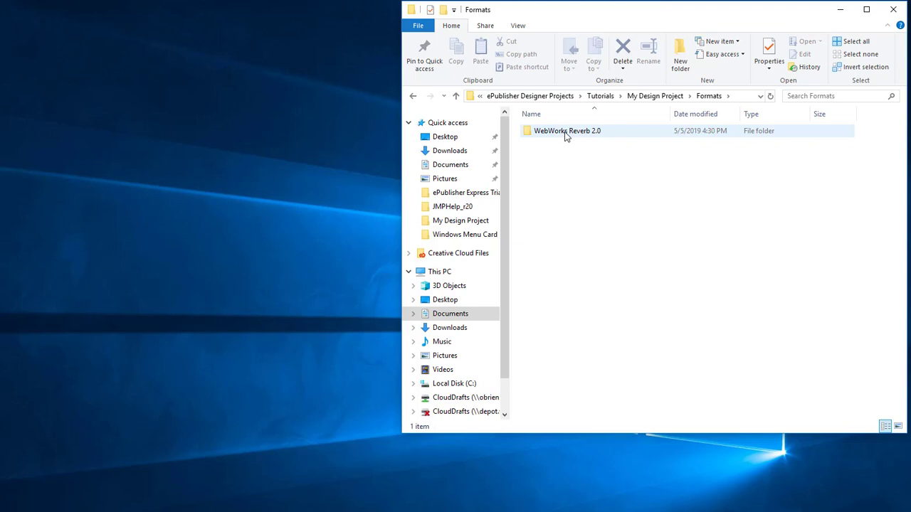
click(643, 96)
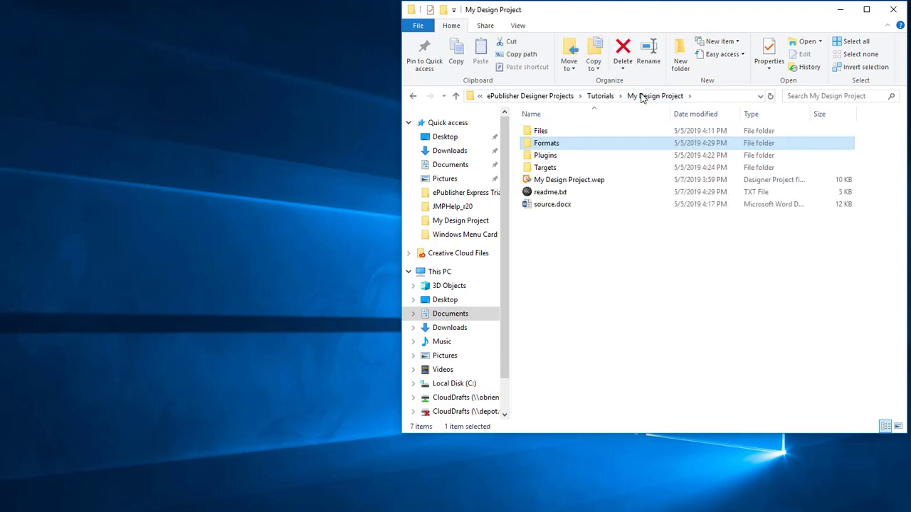
double_click(545, 169)
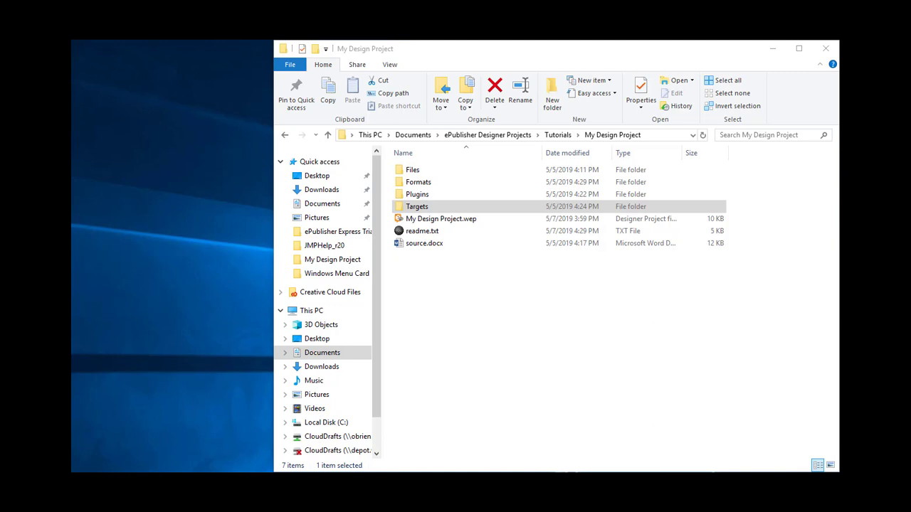
Make a backup duplicate of the My Design Project folder inside the Tutorials folder.
click(557, 135)
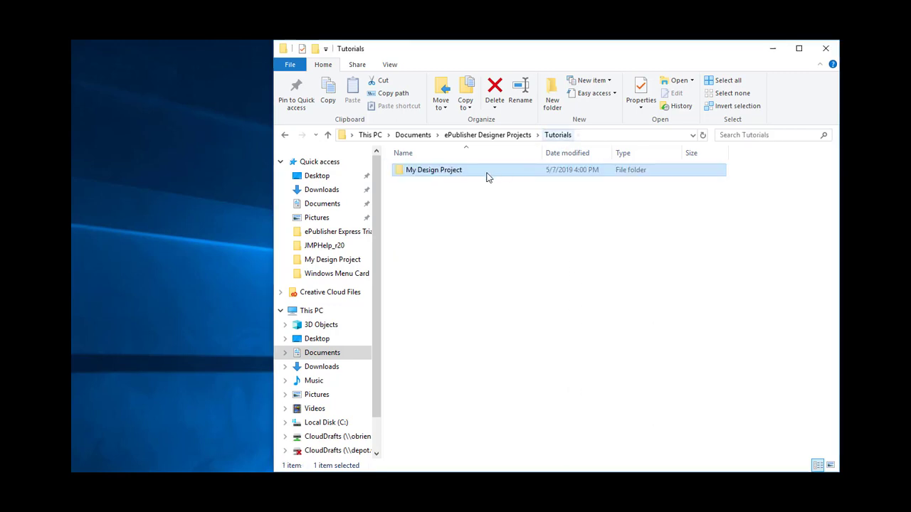
right_click(463, 175)
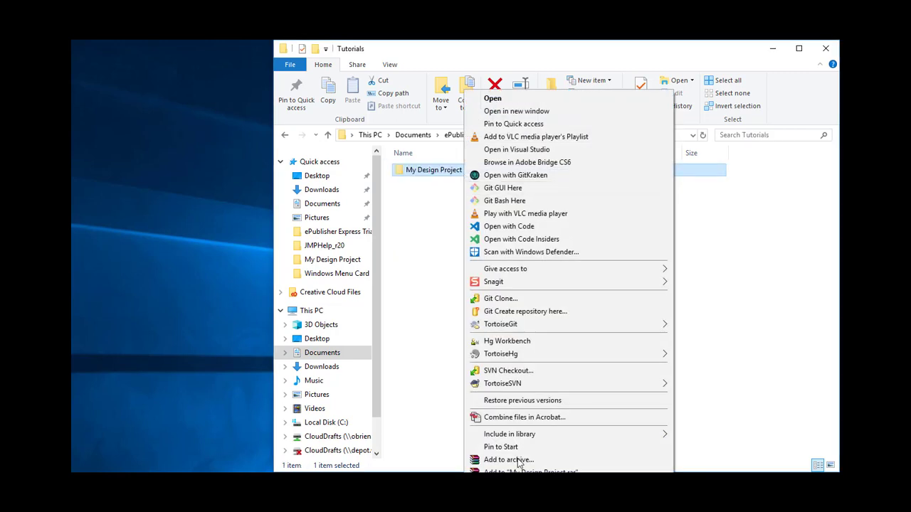
key(Escape)
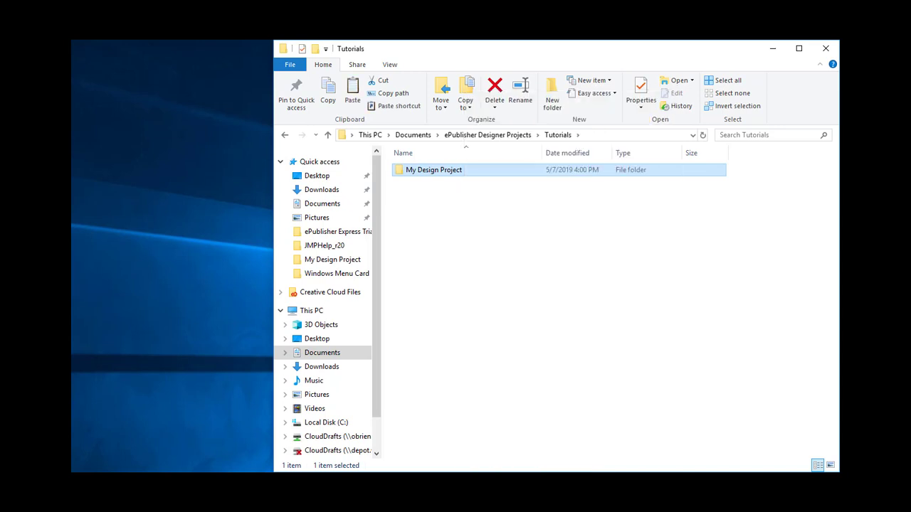
right_click(414, 206)
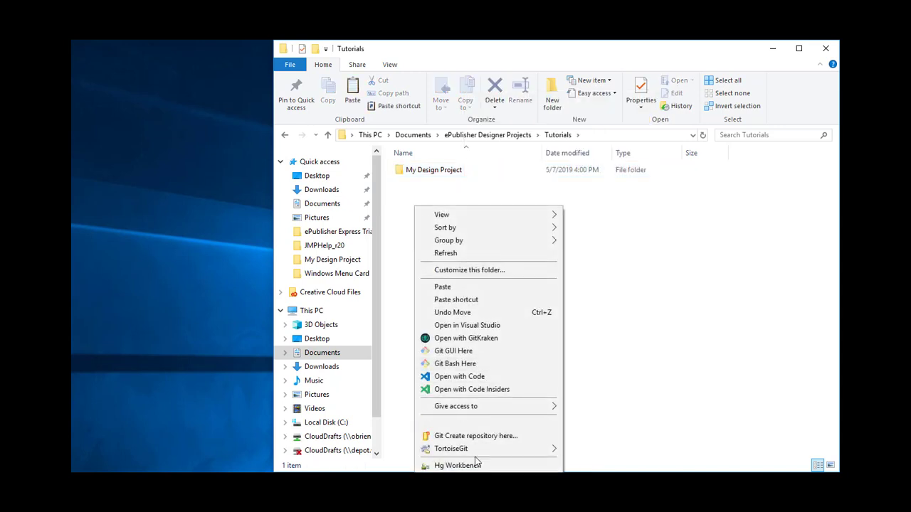
click(476, 290)
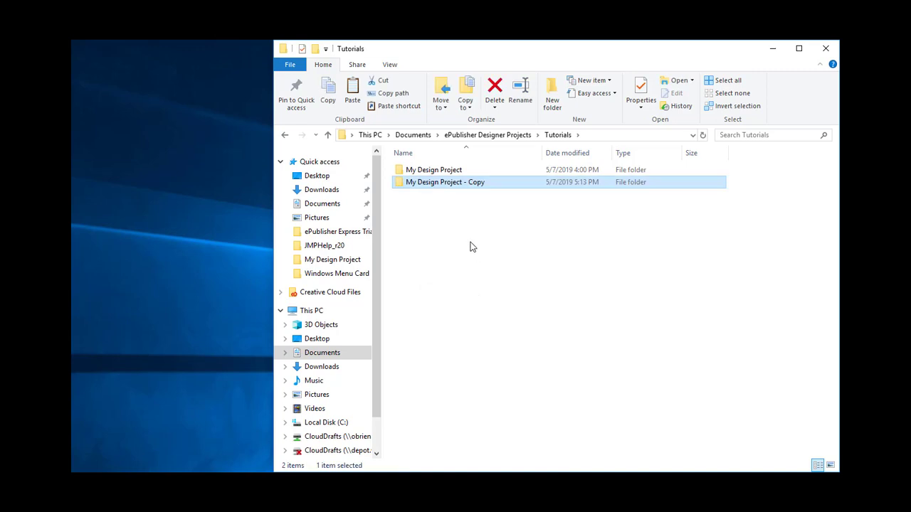
Open My Design Project.wep from the original My Design Project folder and acknowledge the format version notice.
double_click(456, 171)
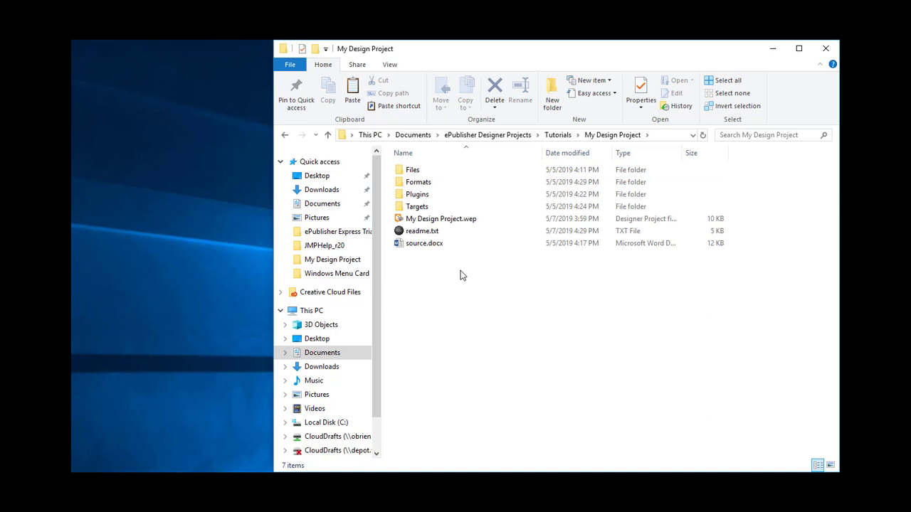
double_click(454, 223)
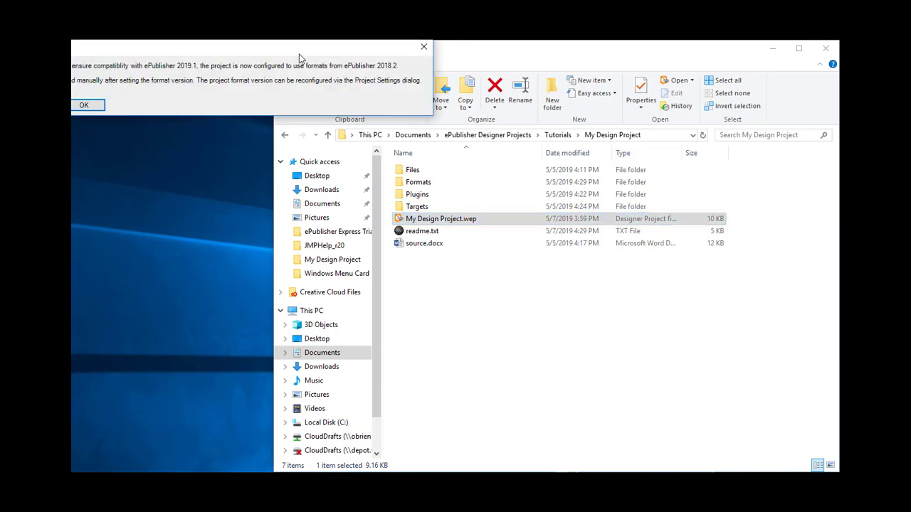
drag(299, 57, 689, 186)
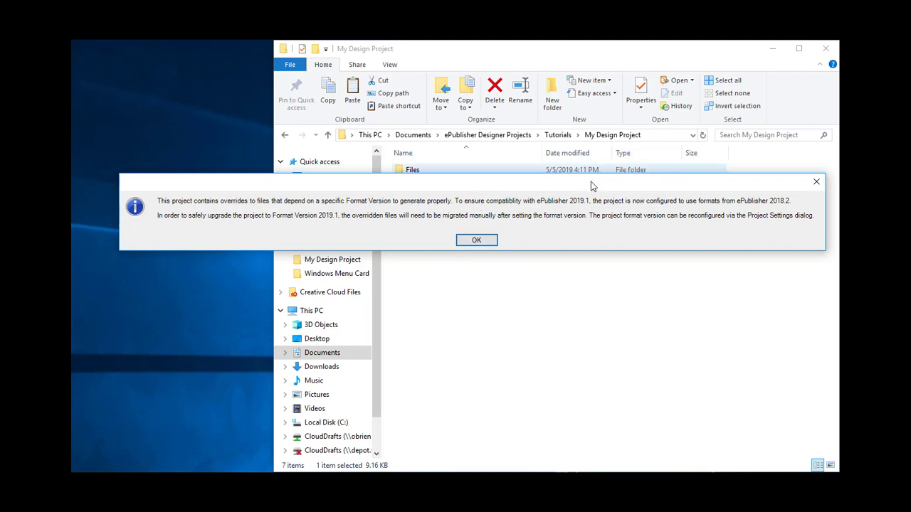
click(476, 241)
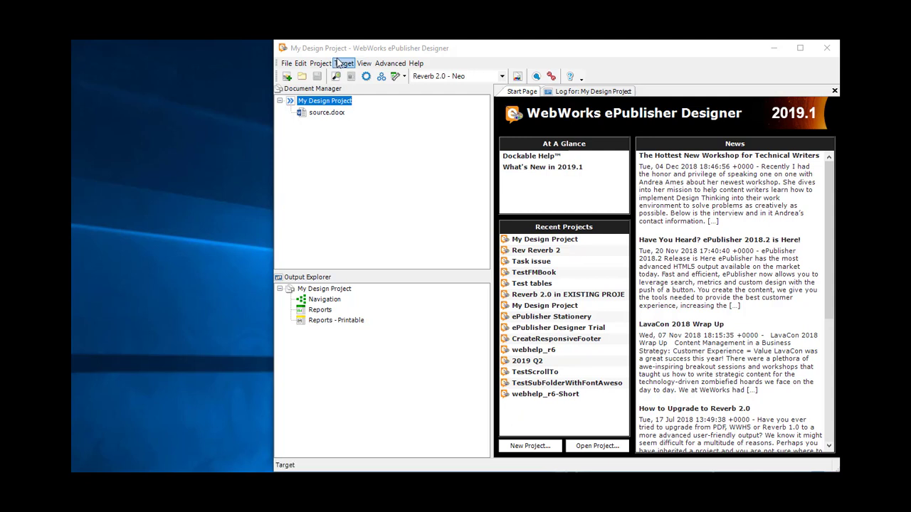
Review the base format version choices in the project settings and leave the settings without changes.
click(321, 64)
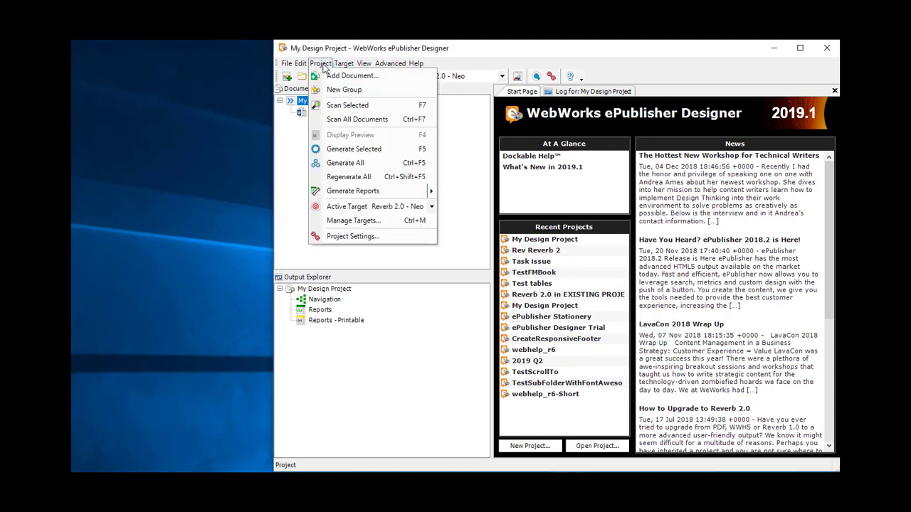
click(362, 238)
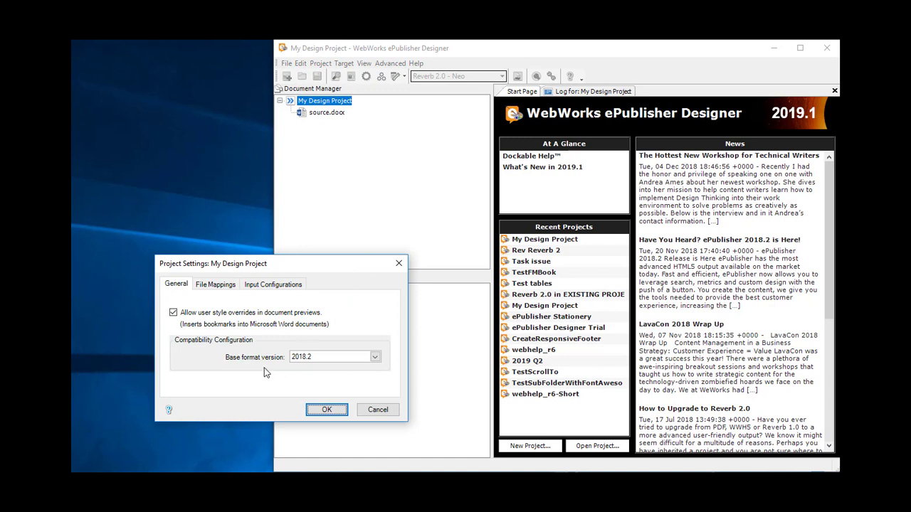
click(376, 359)
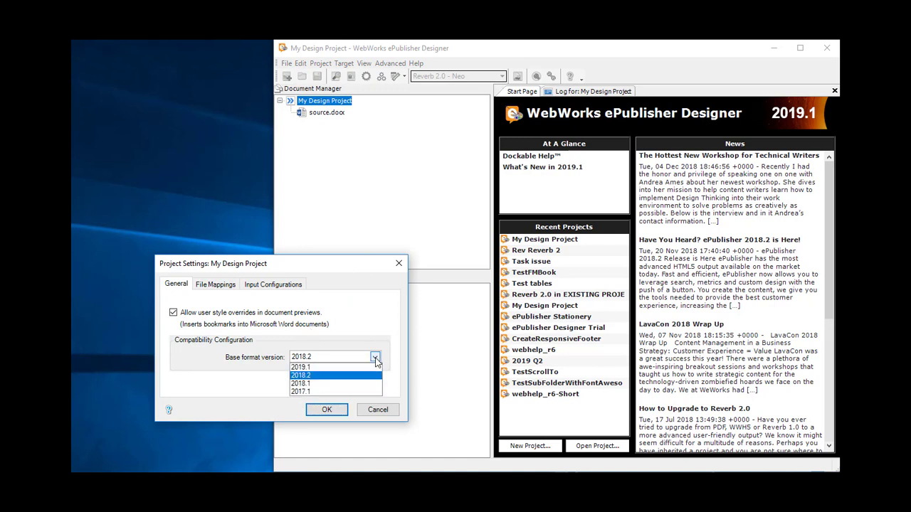
click(376, 359)
click(378, 410)
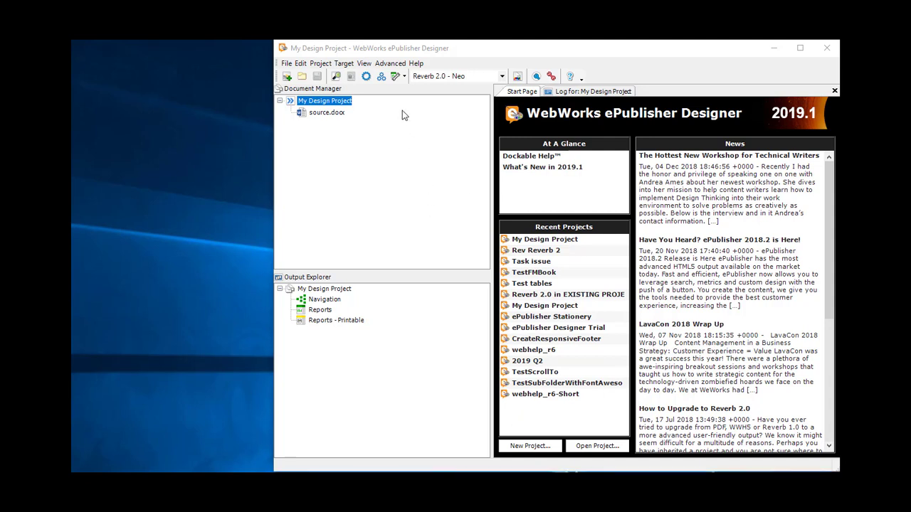
Generate all output for the Reverb 2.0 - Neo target and for the Reverb 2.0 - Corporate target.
click(382, 78)
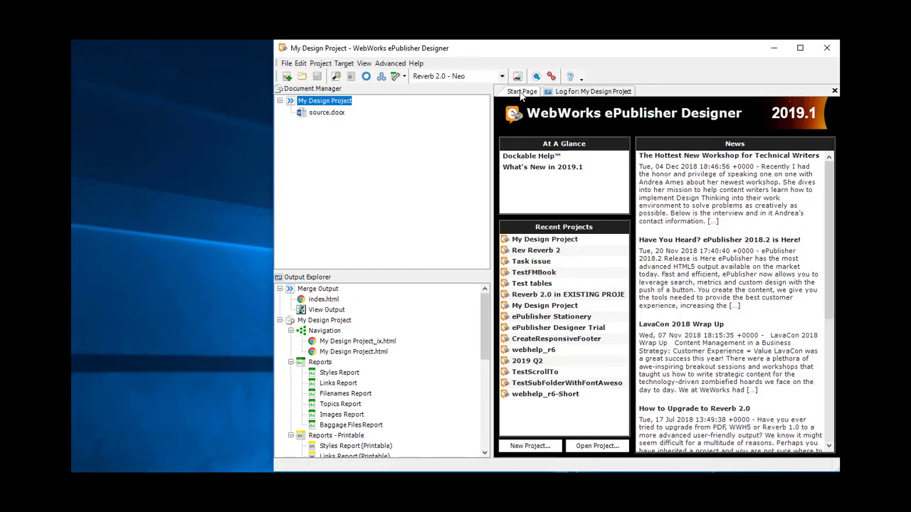
click(473, 83)
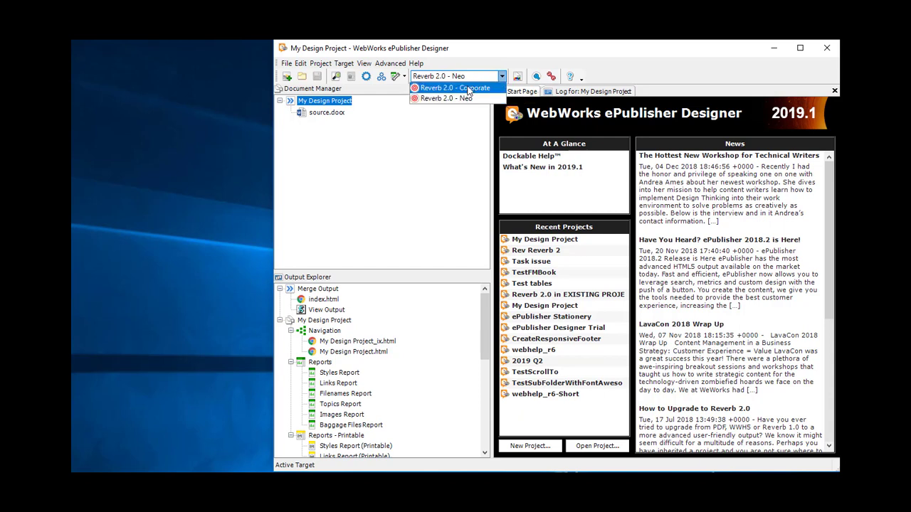
click(455, 88)
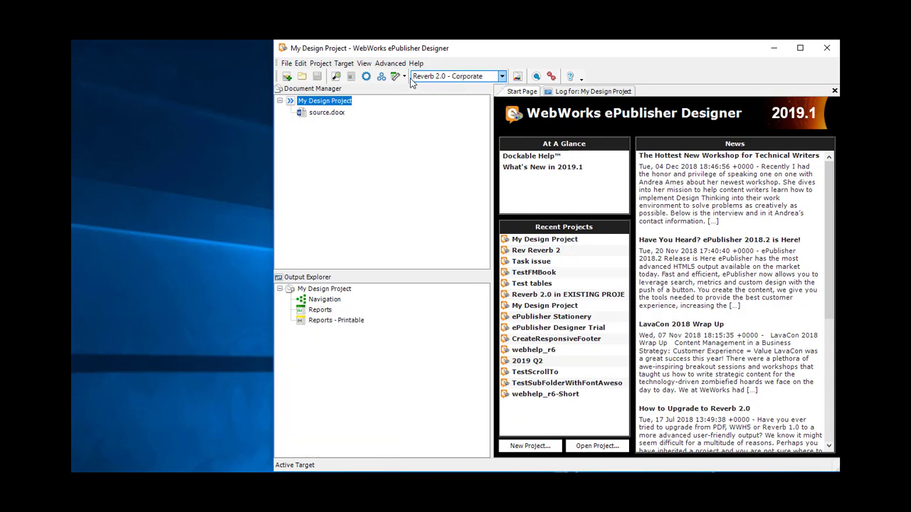
click(381, 78)
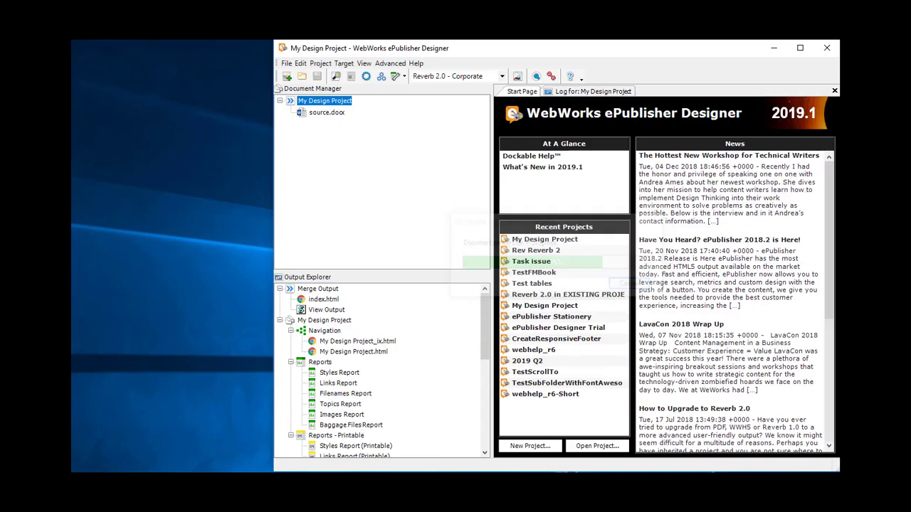
Switch to File Explorer and make a backup copy of the My Design Project folder inside the Tutorials folder.
click(774, 48)
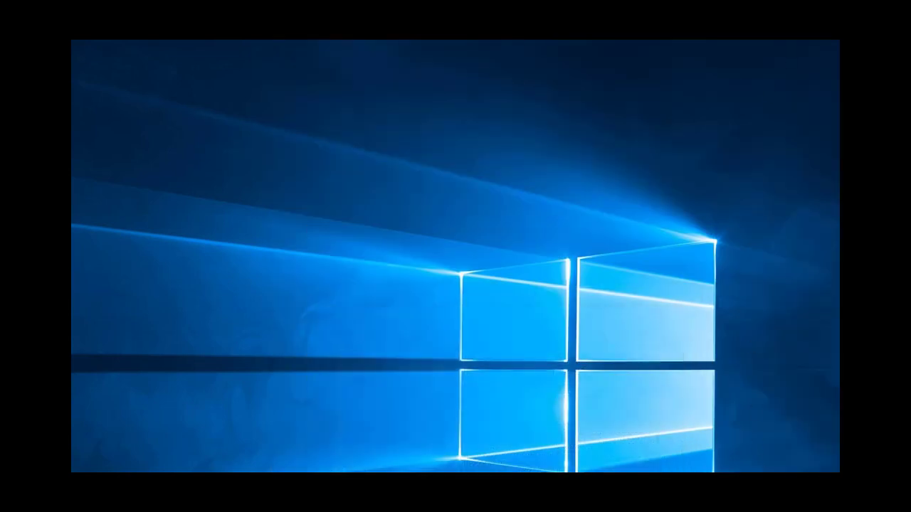
key(alt+Tab)
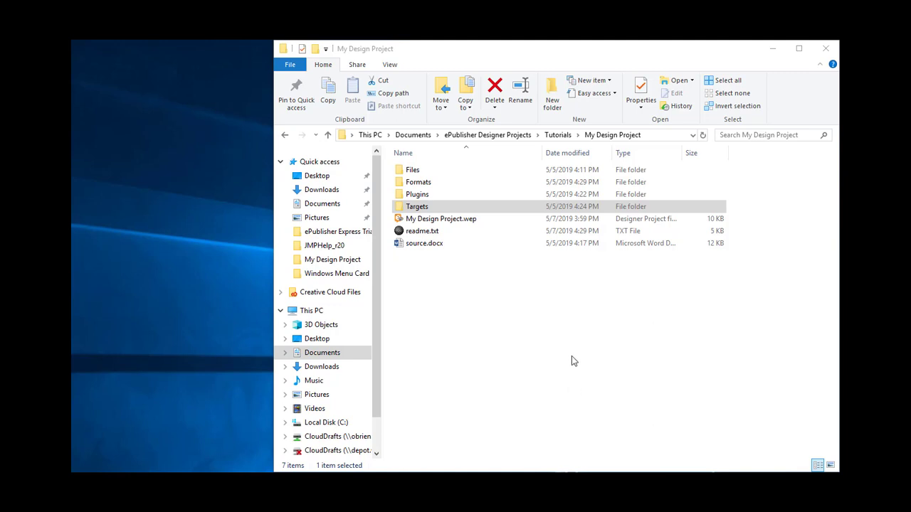
click(559, 135)
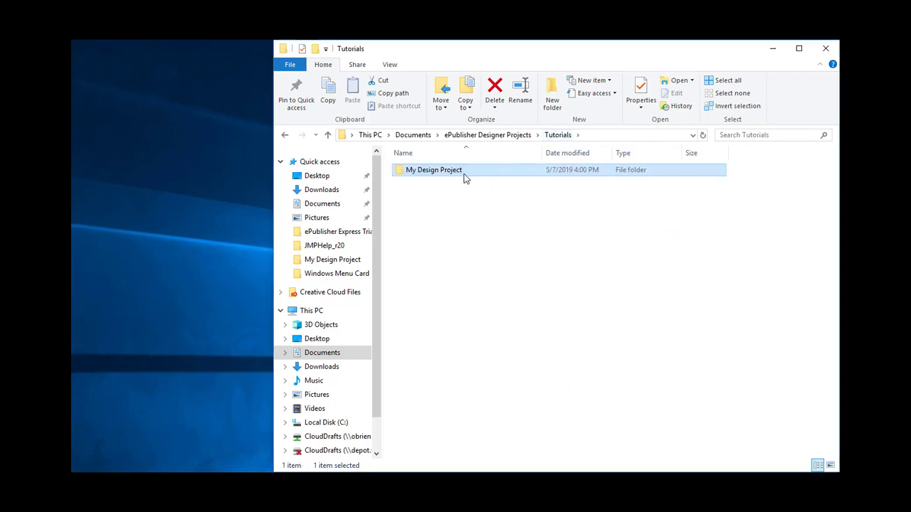
right_click(464, 178)
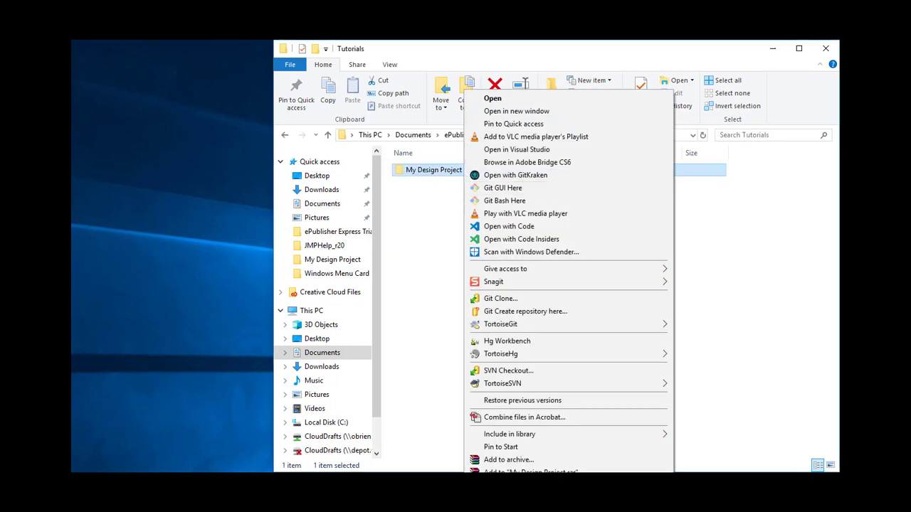
key(Escape)
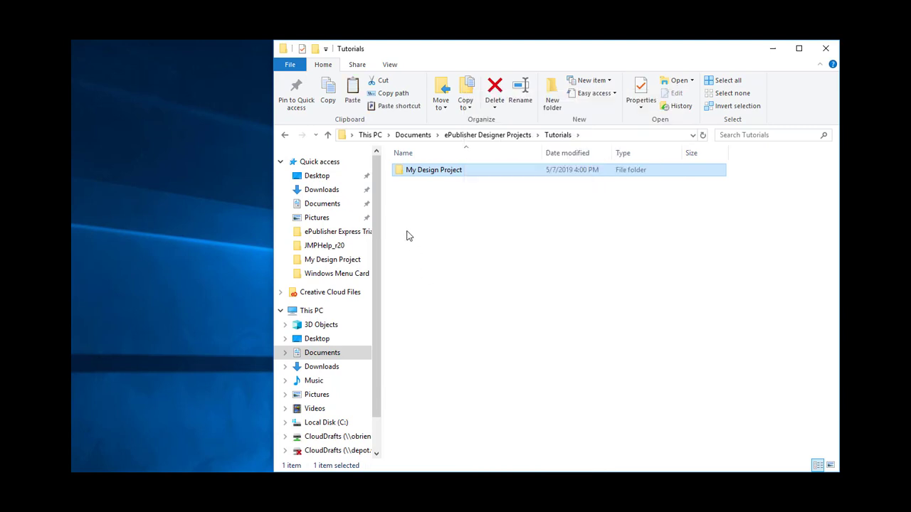
click(414, 205)
right_click(414, 205)
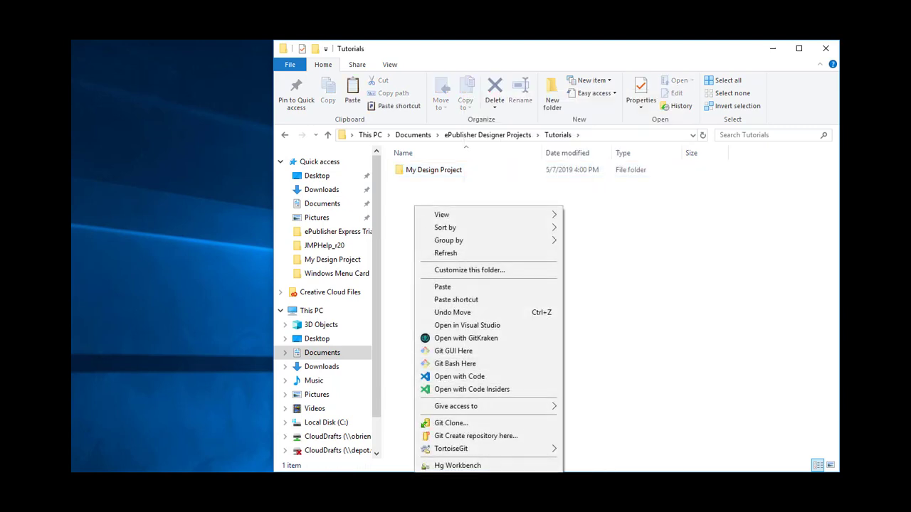
click(475, 291)
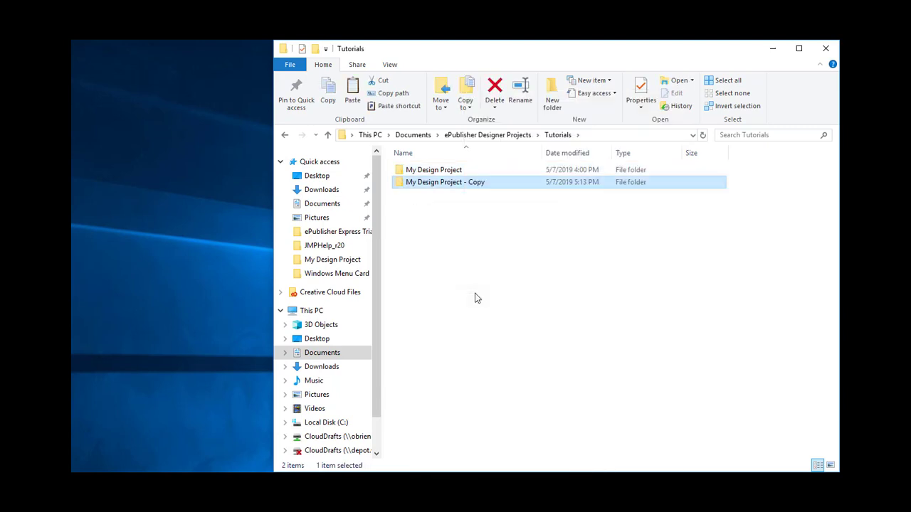
Open My Design Project.wep from the original My Design Project folder and acknowledge the format version notice.
double_click(456, 170)
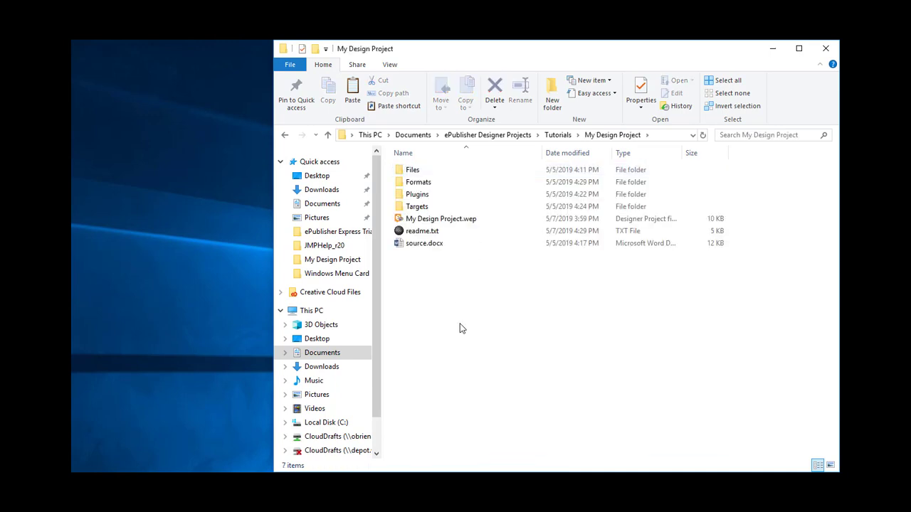
double_click(453, 221)
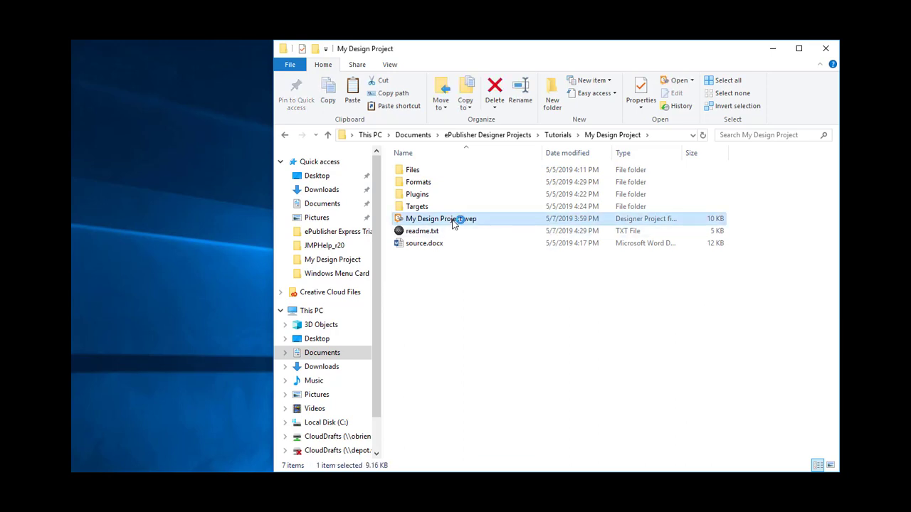
drag(299, 52, 689, 185)
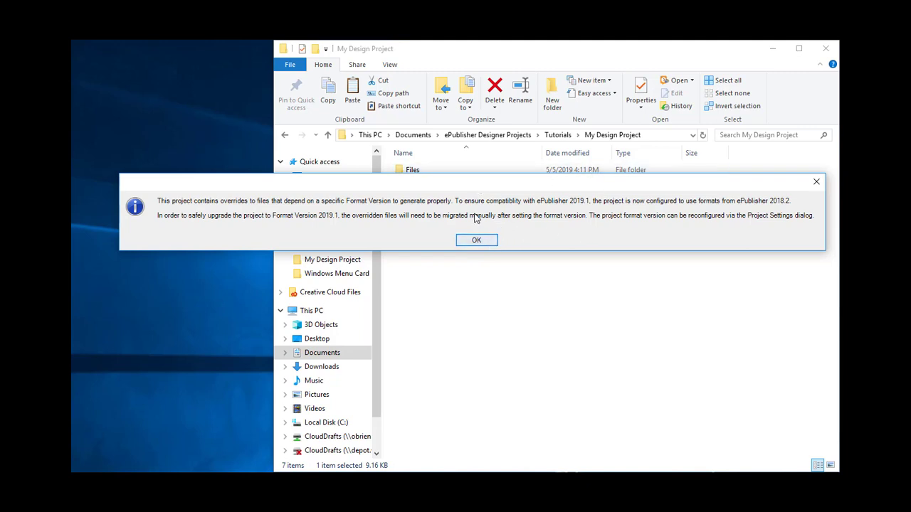
click(476, 241)
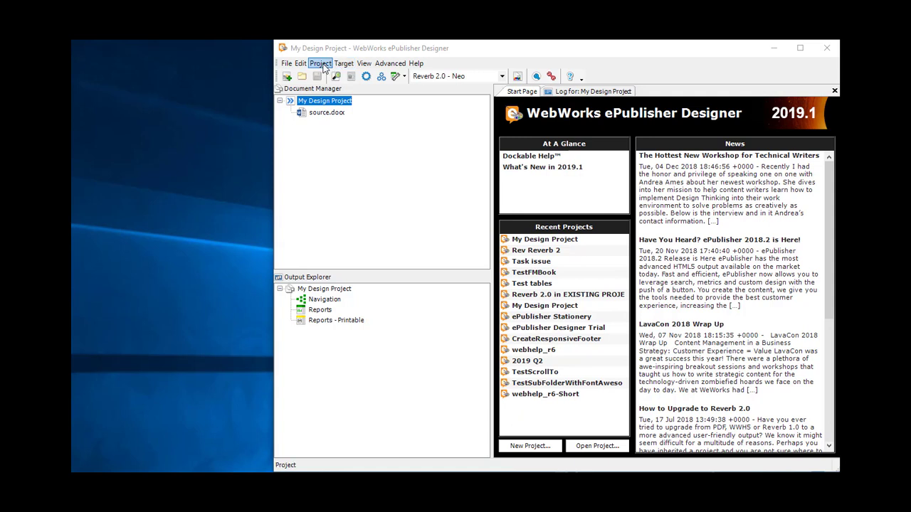
Check the base format version in the project settings without changing it, and generate all output starting from the Reverb 2.0 - Neo target.
click(320, 64)
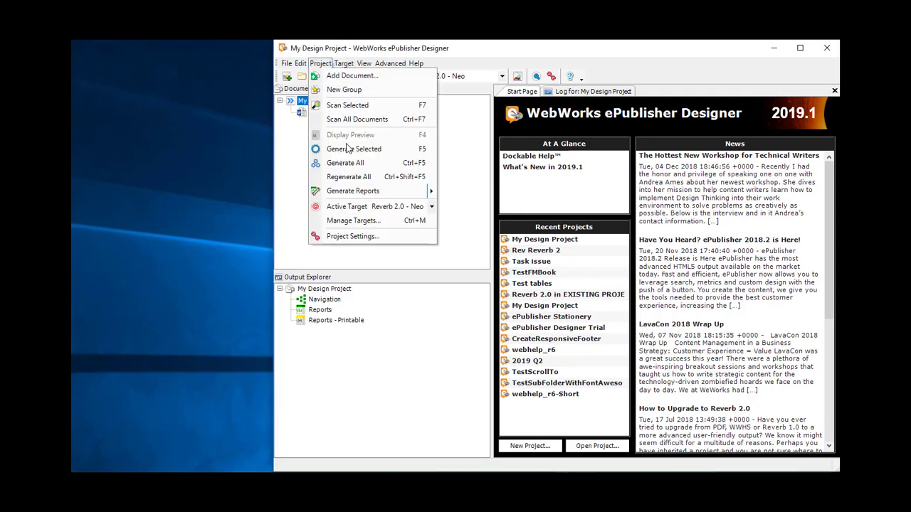
click(362, 241)
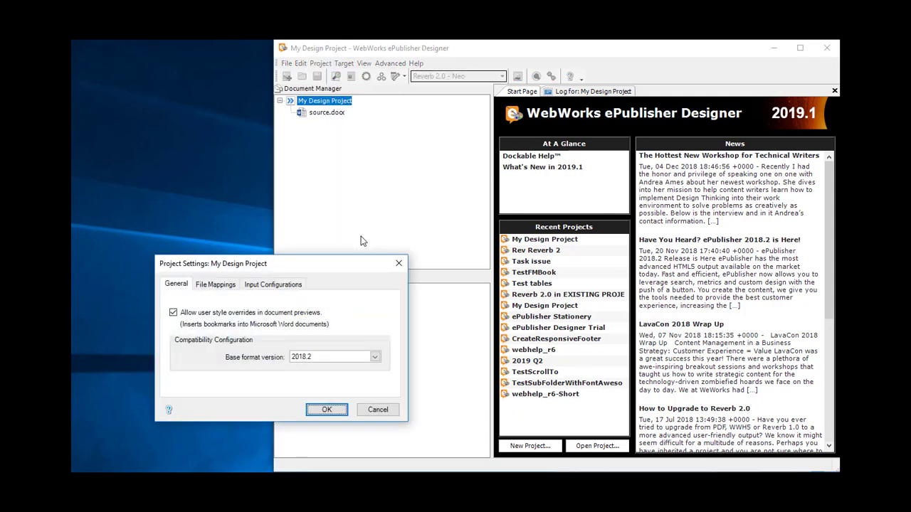
click(376, 358)
click(376, 359)
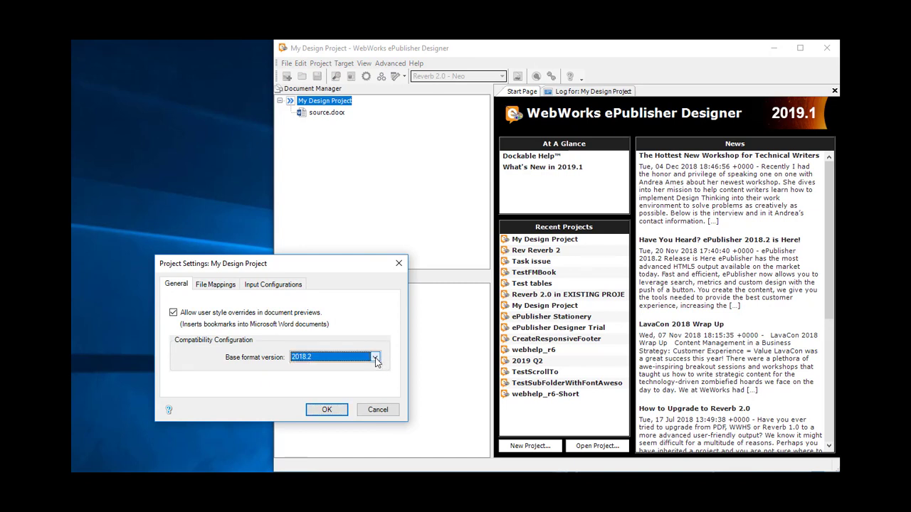
click(378, 410)
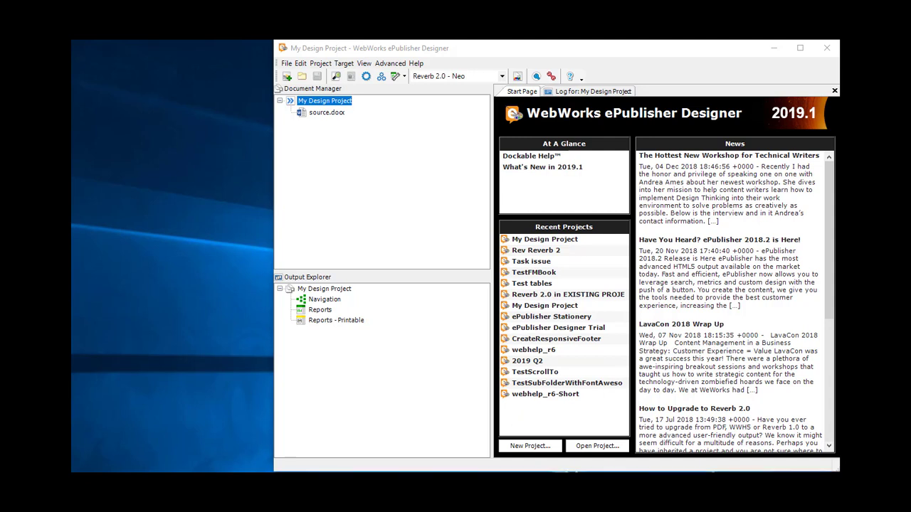
click(382, 79)
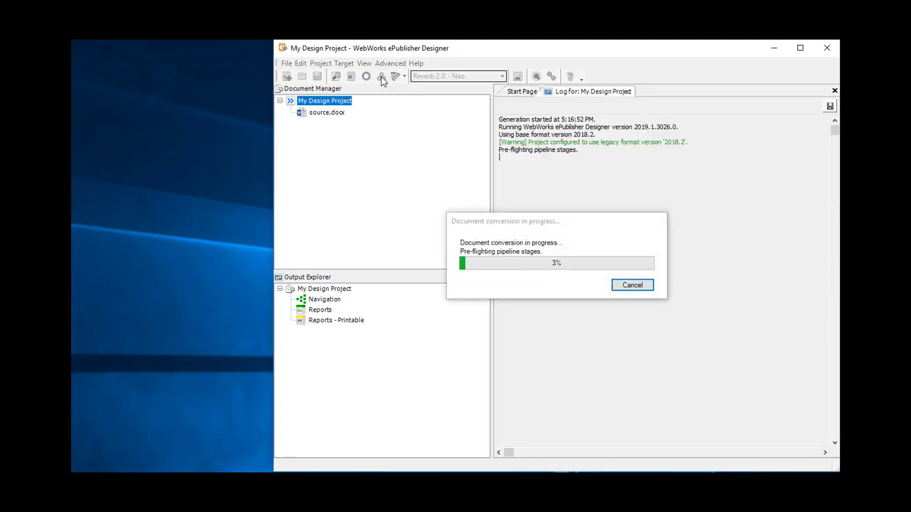
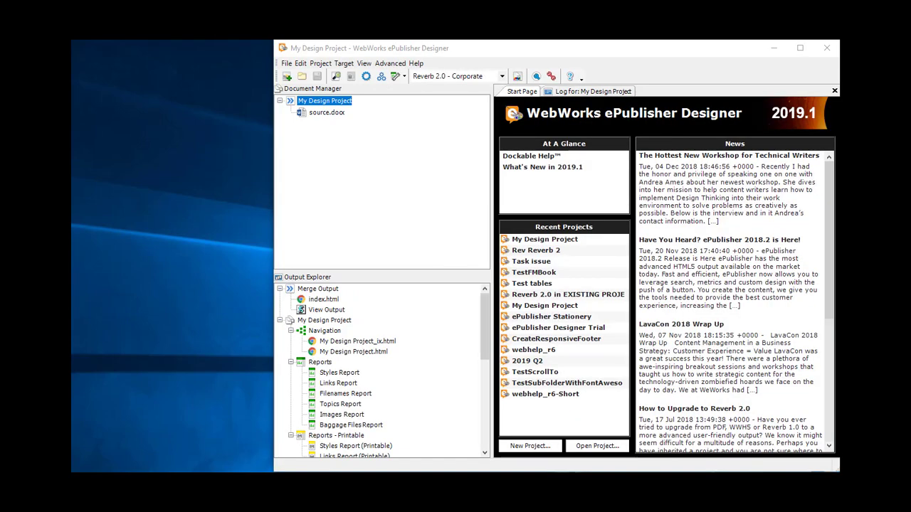
Set the project's base format version to 2019.1 in the project settings and save the project.
click(320, 64)
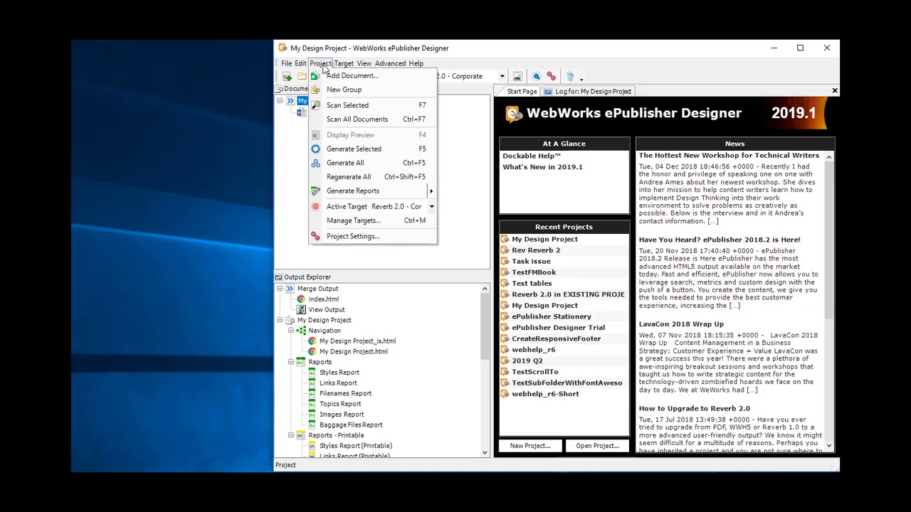
click(354, 236)
click(375, 357)
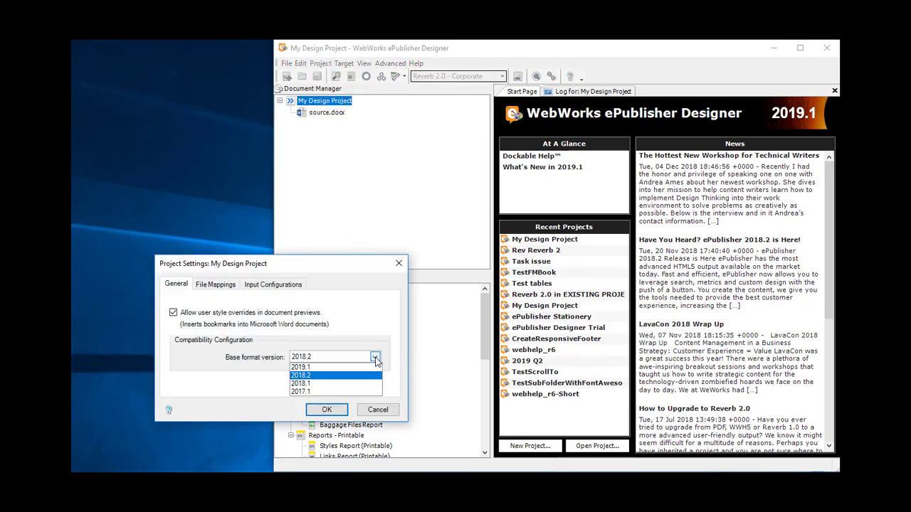
click(310, 368)
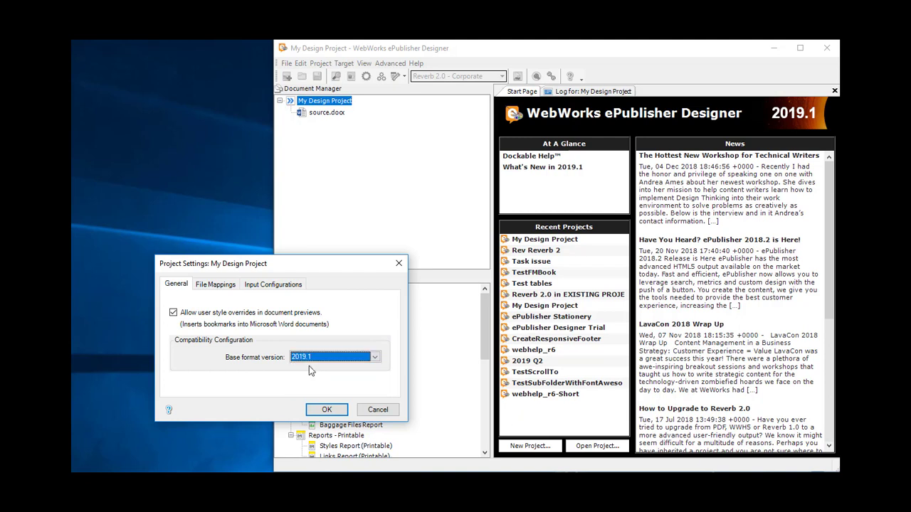
click(338, 413)
click(337, 411)
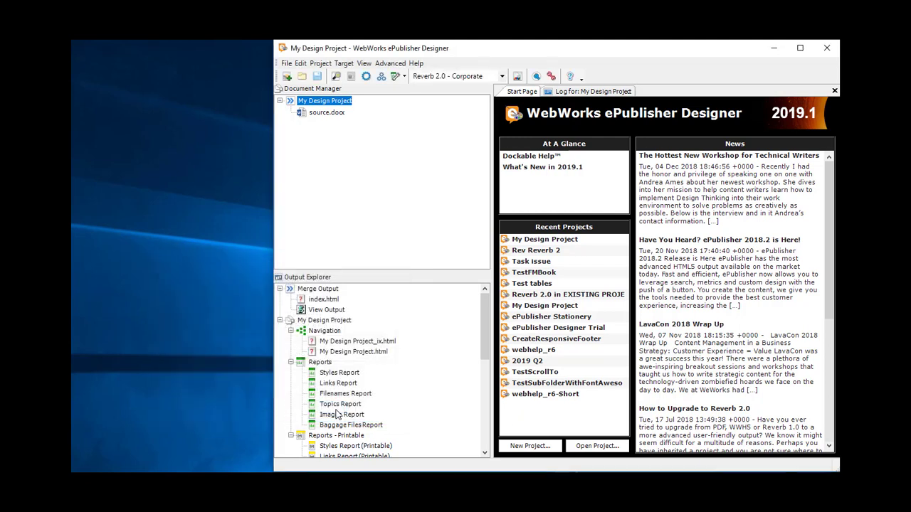
click(317, 76)
Generate all output for the Reverb 2.0 - Neo target and examine the errors in the generation log.
click(448, 77)
click(444, 96)
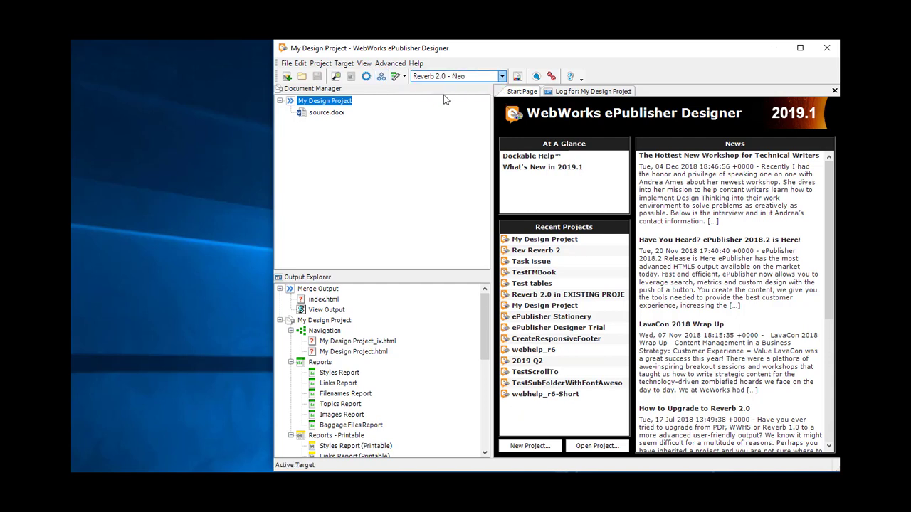
click(381, 76)
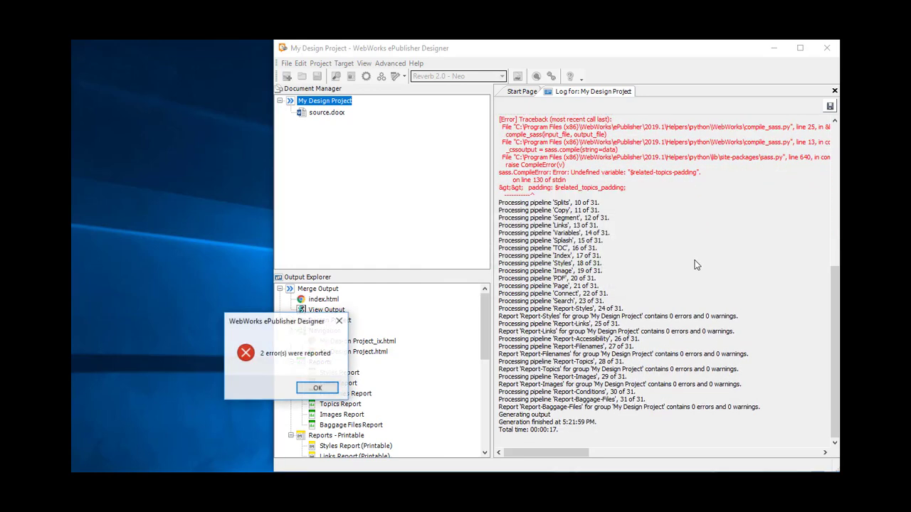
click(316, 389)
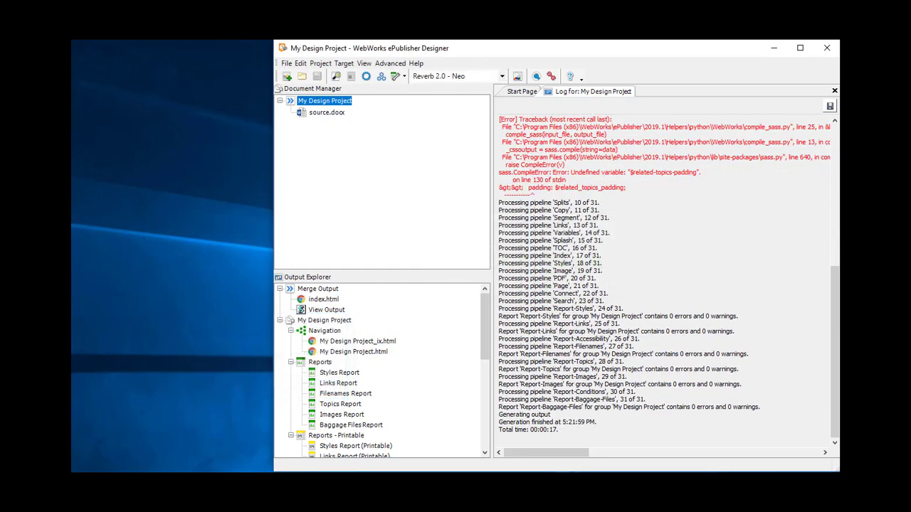
drag(838, 326, 837, 209)
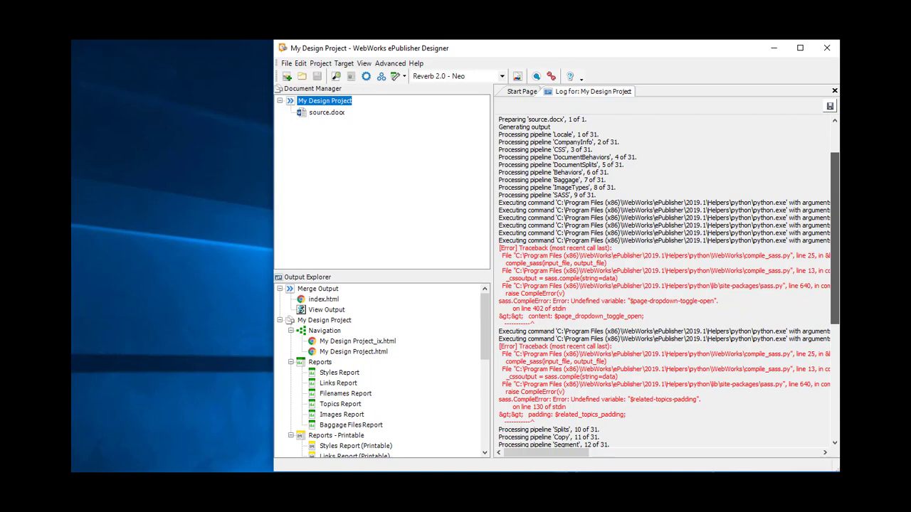
scroll(669, 282, down, 1)
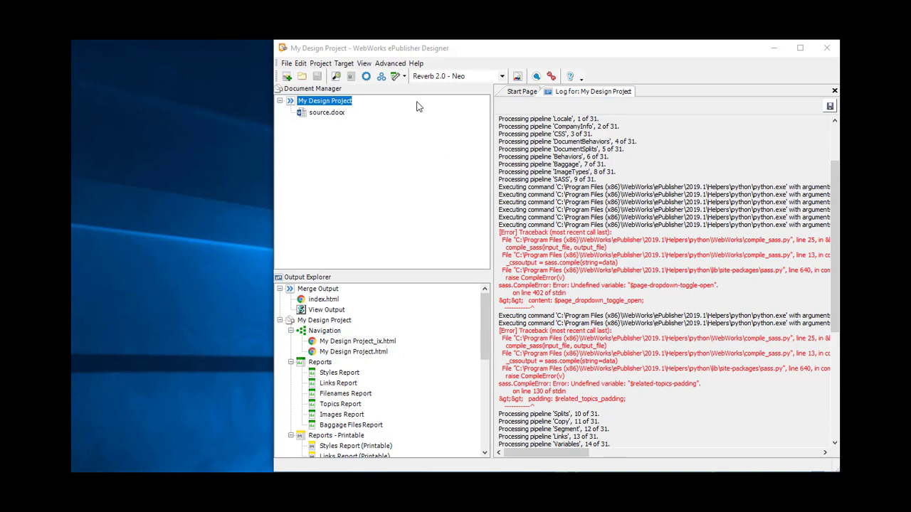
Find the customized skin.scss under Pages/sass in the format customizations and open its file differences comparison.
click(399, 64)
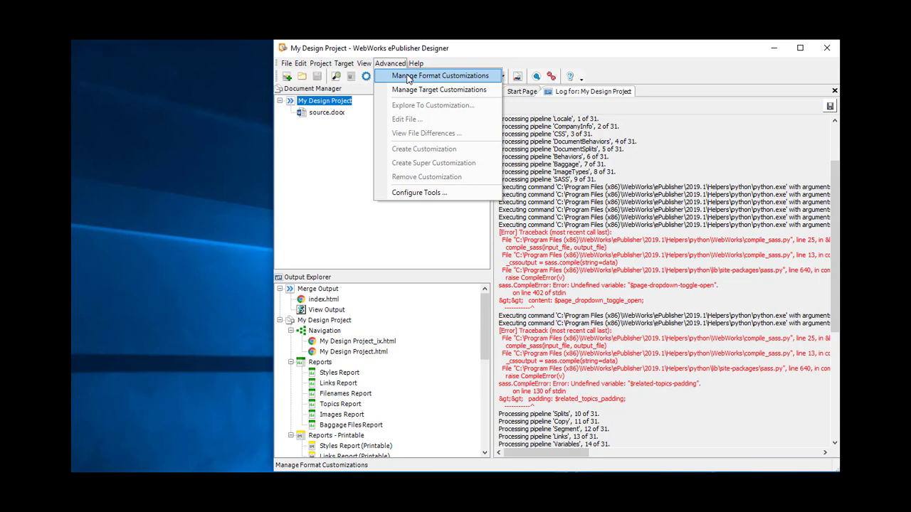
click(409, 76)
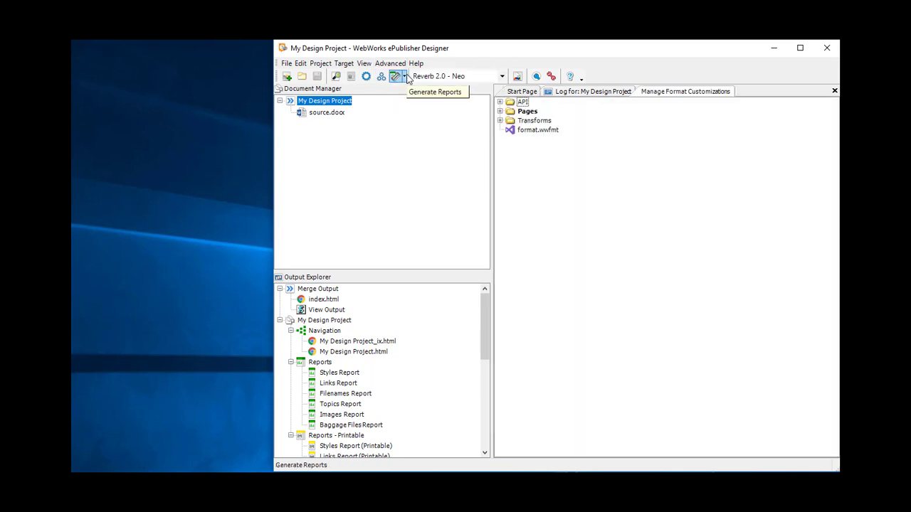
click(500, 111)
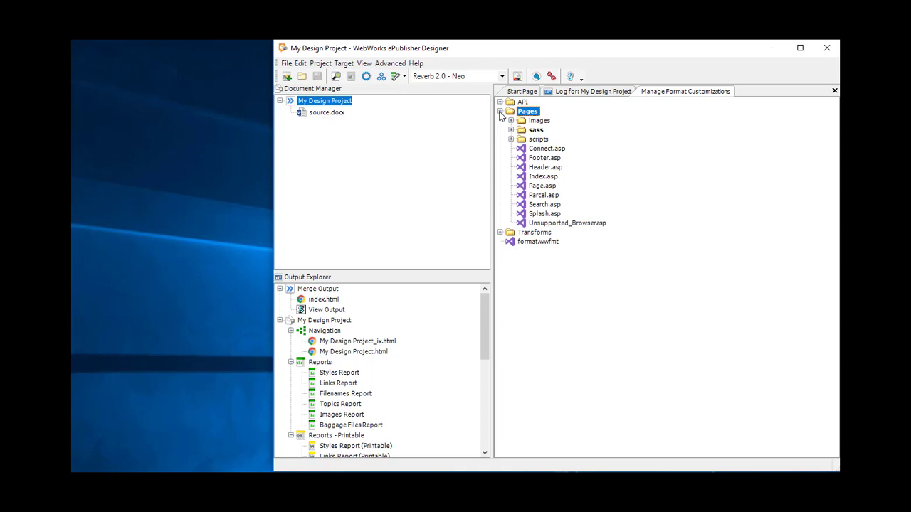
click(511, 130)
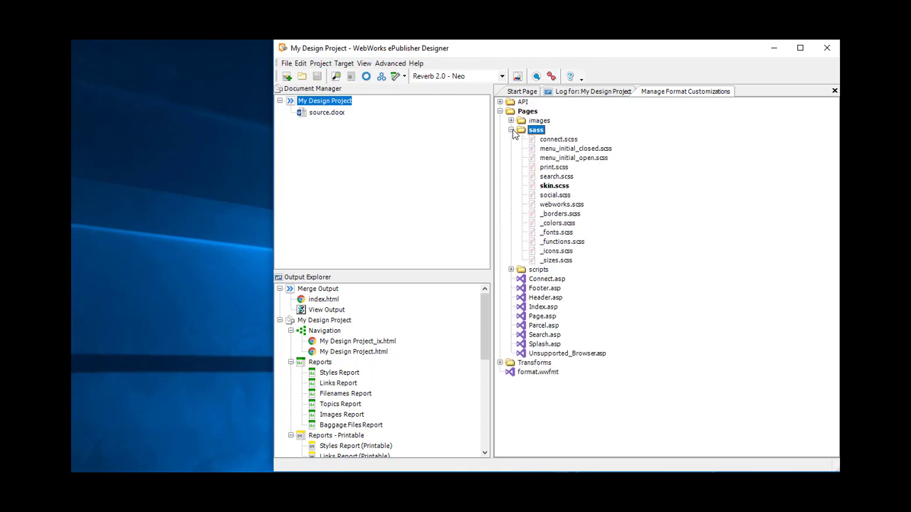
click(562, 187)
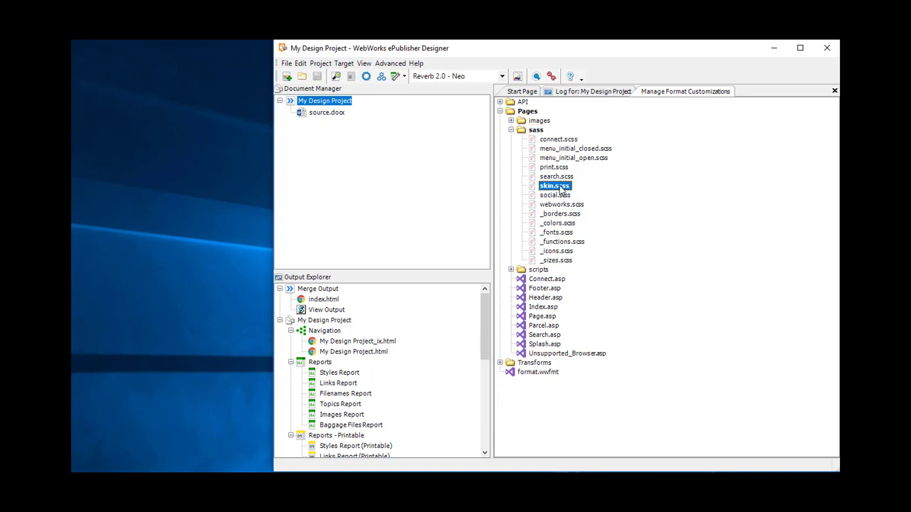
right_click(563, 188)
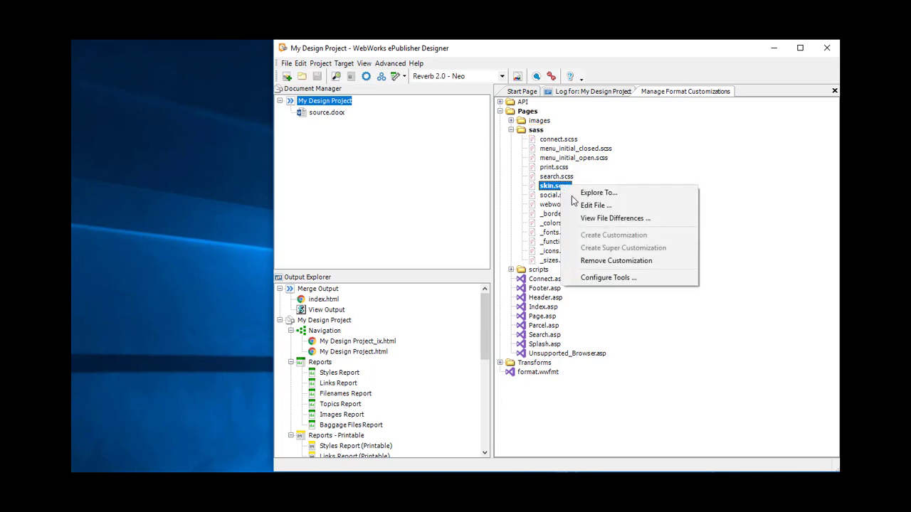
click(639, 225)
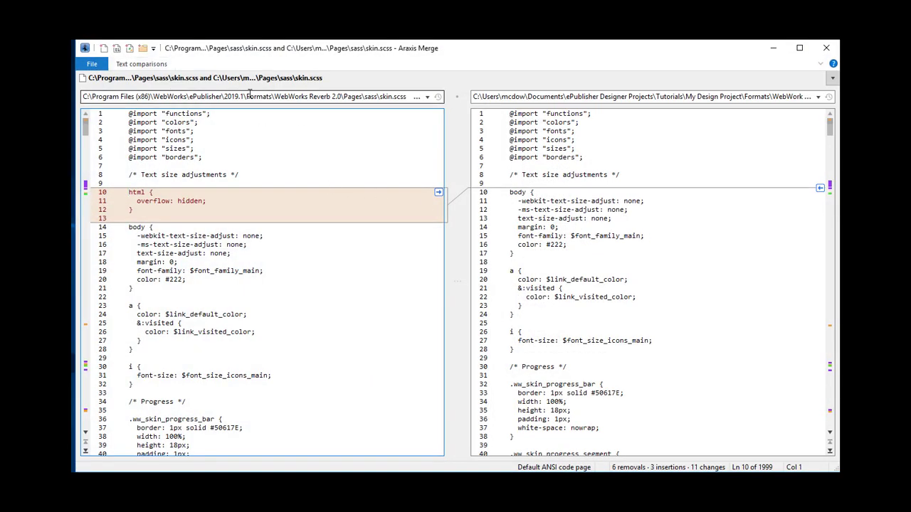
Examine the file paths of the two compared skin.scss versions, the 2019.1 base format file and the project override.
double_click(396, 97)
drag(394, 99, 74, 100)
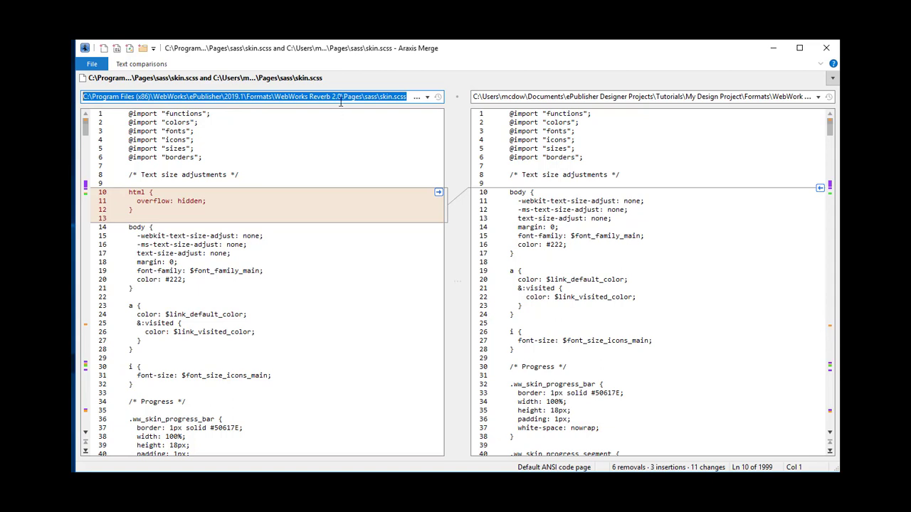
click(733, 96)
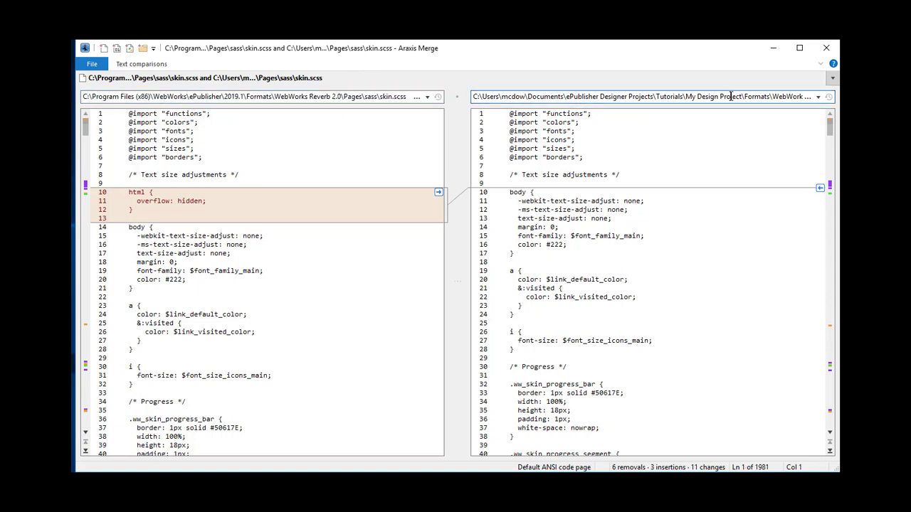
Review the start of the skin.scss comparison, including the override's file path and the html overflow block, and close the comparison.
drag(782, 96, 837, 97)
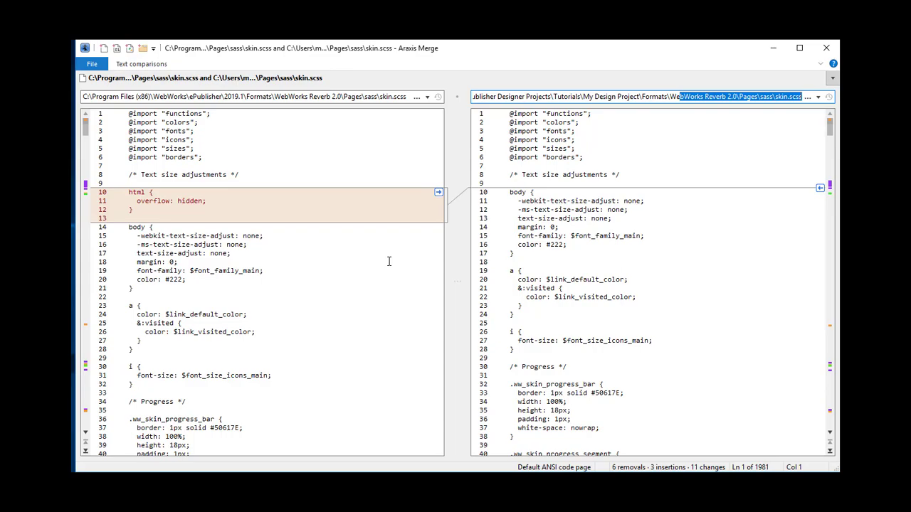
scroll(388, 261, down, 13)
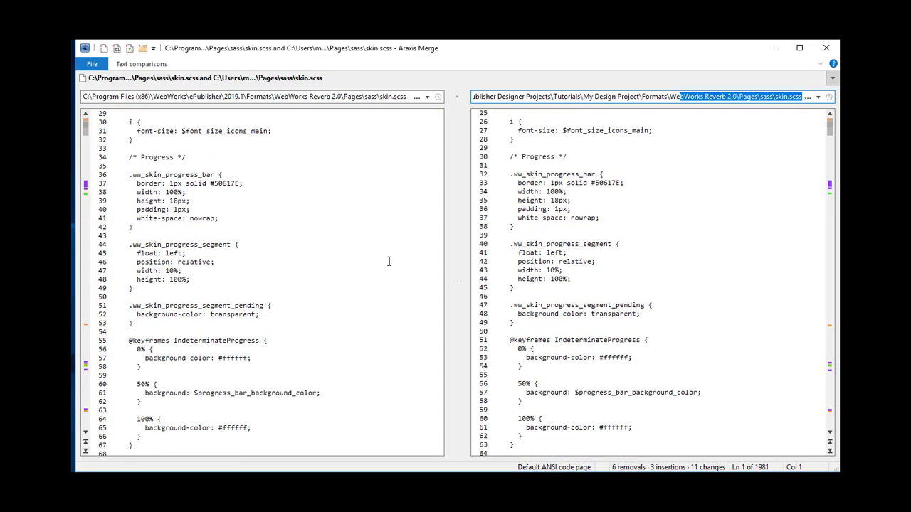
drag(86, 132, 133, 112)
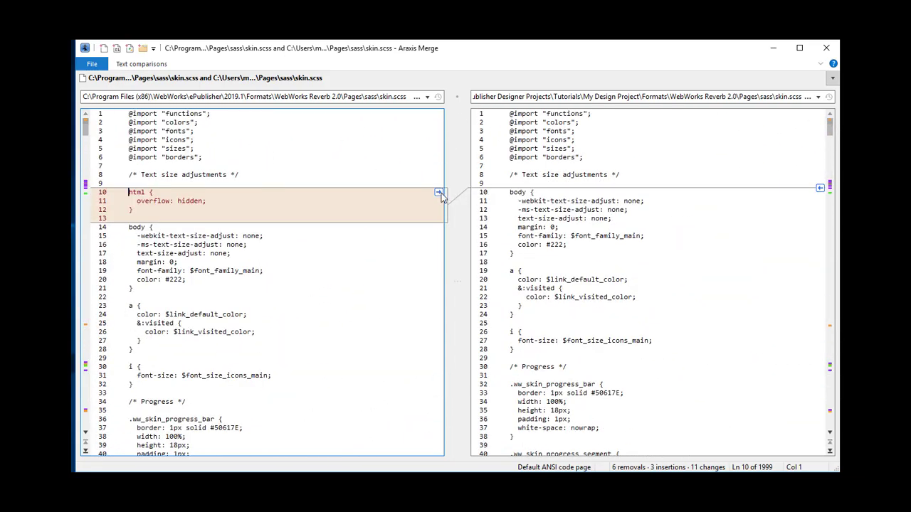
mouse_move(438, 194)
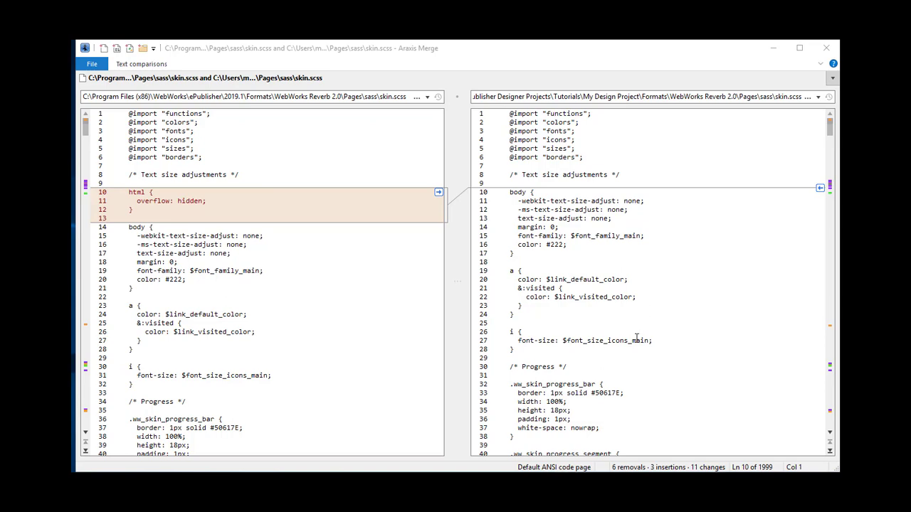
click(828, 48)
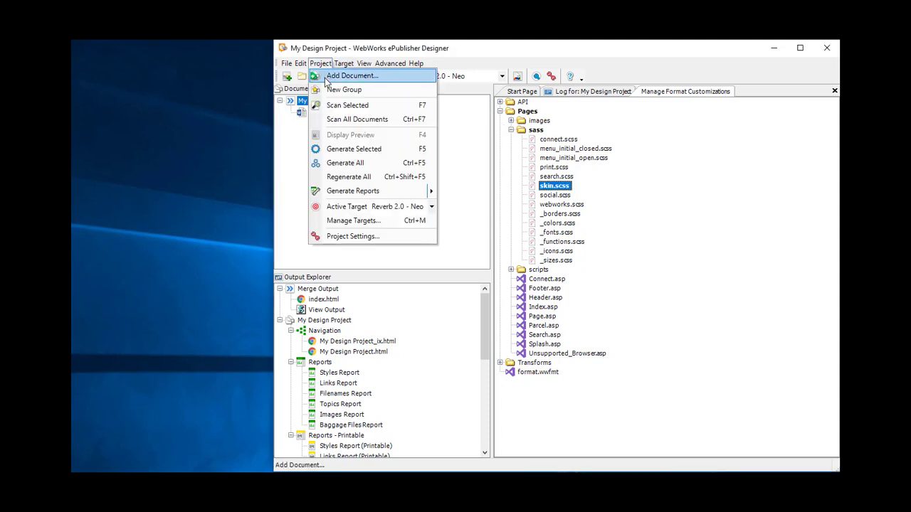
Set the project's base format version to 2018.2 in the project settings.
click(350, 241)
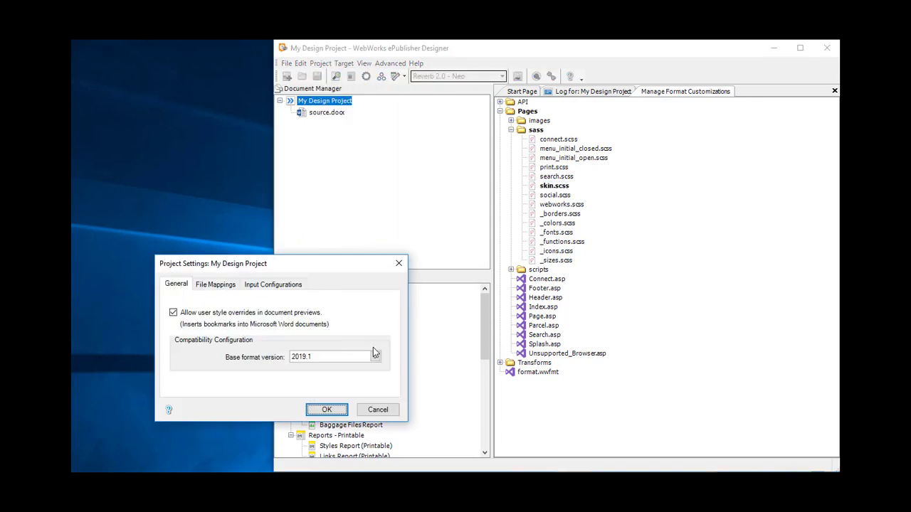
click(374, 357)
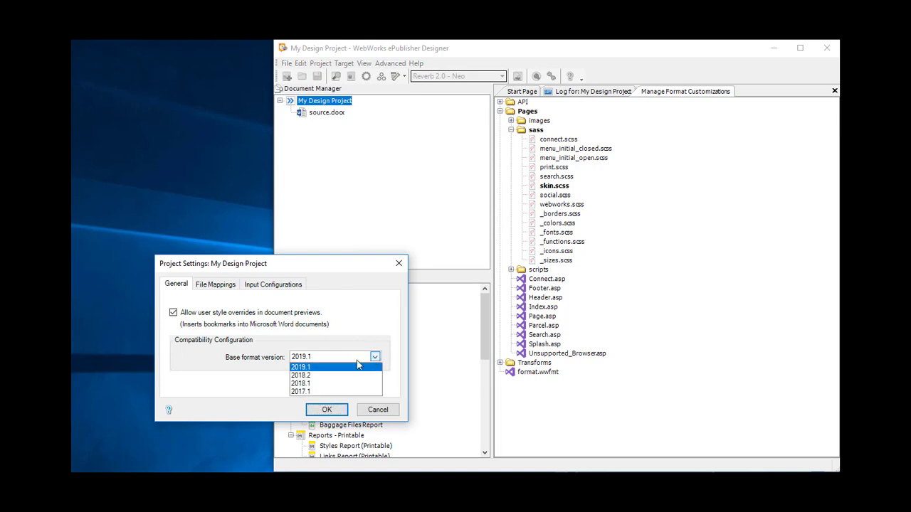
click(304, 376)
click(327, 410)
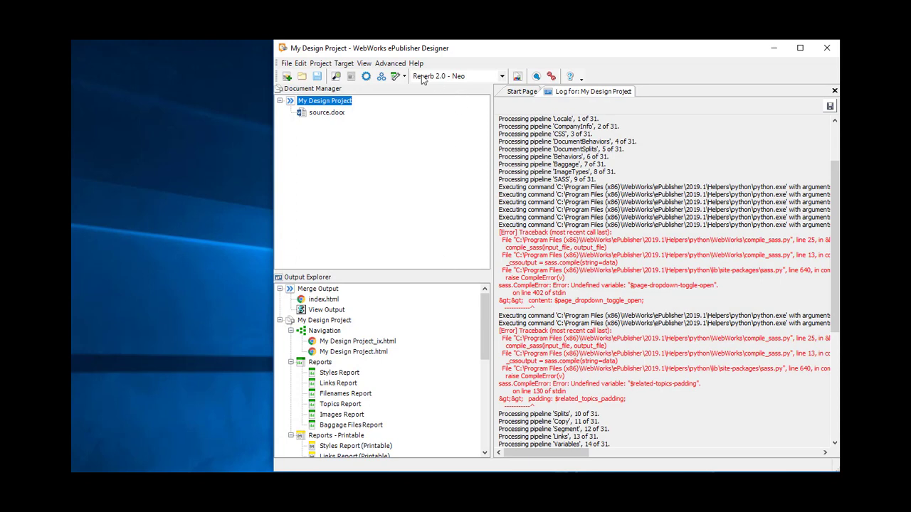
Open the file differences for the customized skin.scss under Pages/sass in the format customizations and check both compared file paths.
click(390, 64)
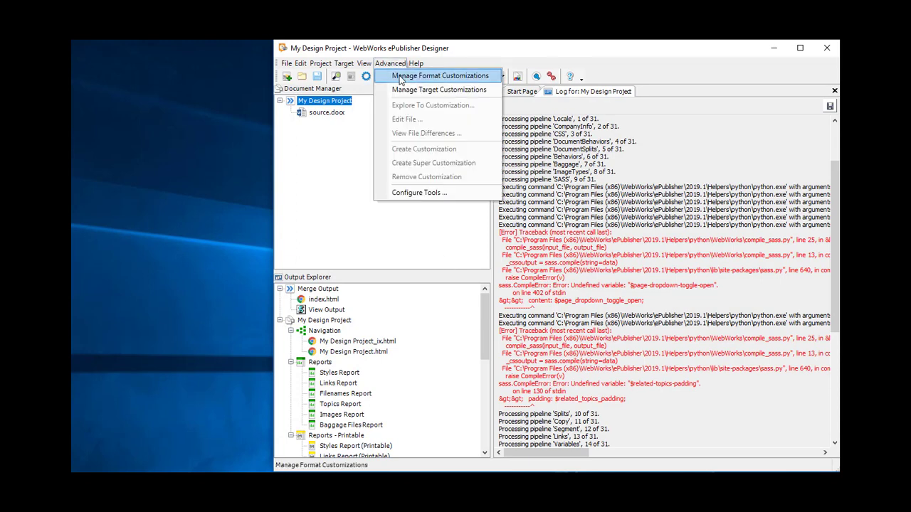
click(399, 76)
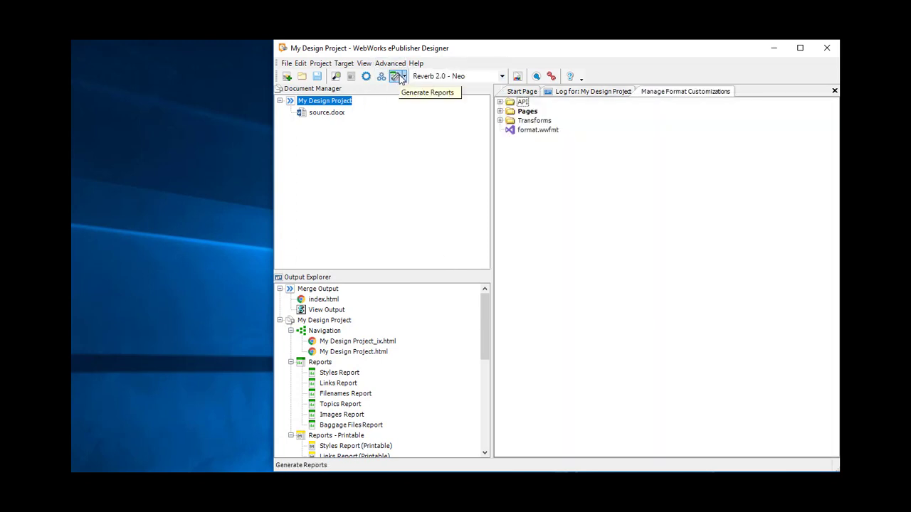
click(500, 112)
click(511, 130)
click(562, 186)
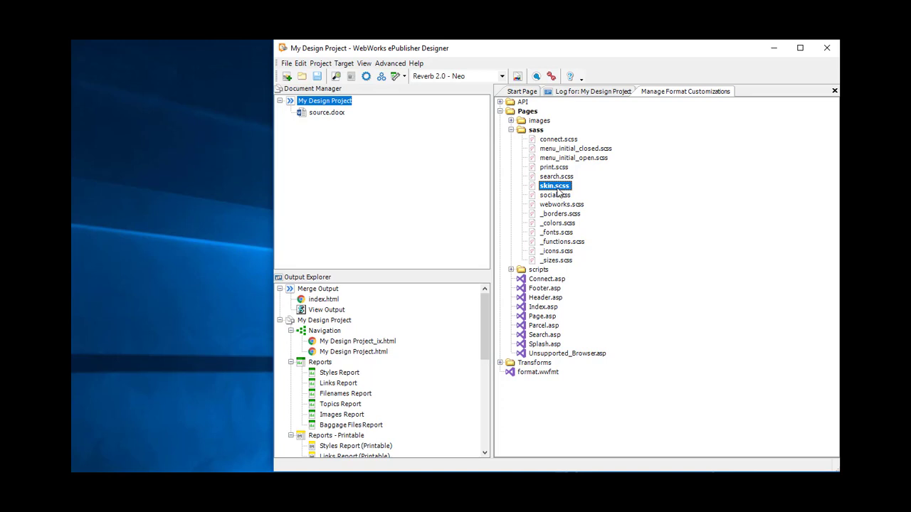
right_click(555, 187)
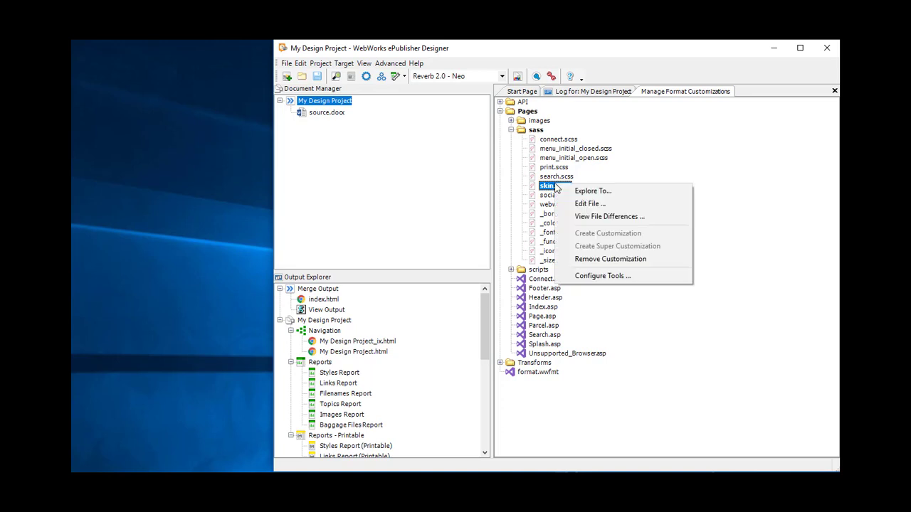
click(592, 218)
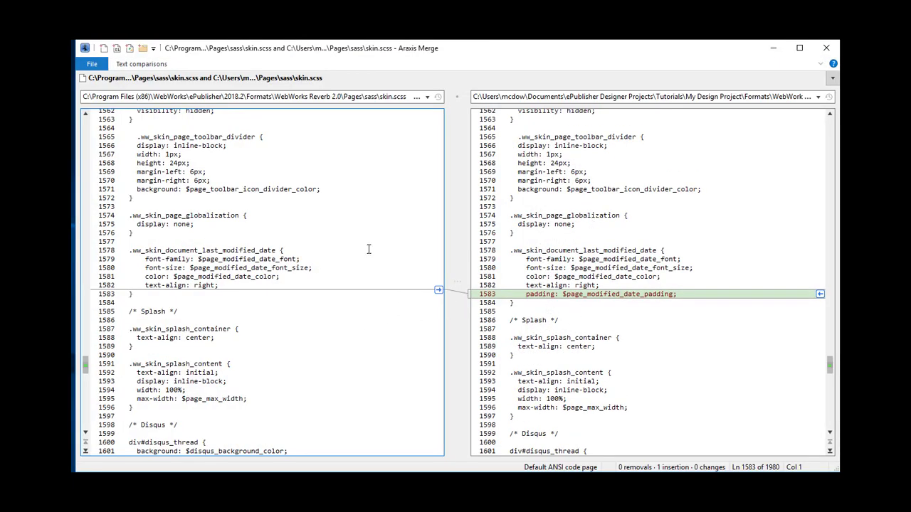
drag(225, 98, 412, 103)
click(725, 100)
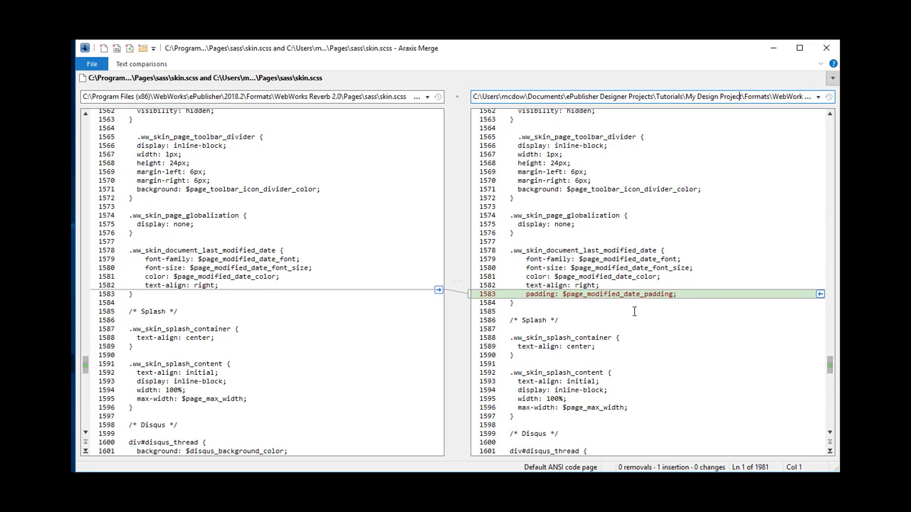
Mark the override's padding: $page_modified_date_padding; line with the comment /* WEBWORKS */, save skin.scss and close the comparison.
click(688, 294)
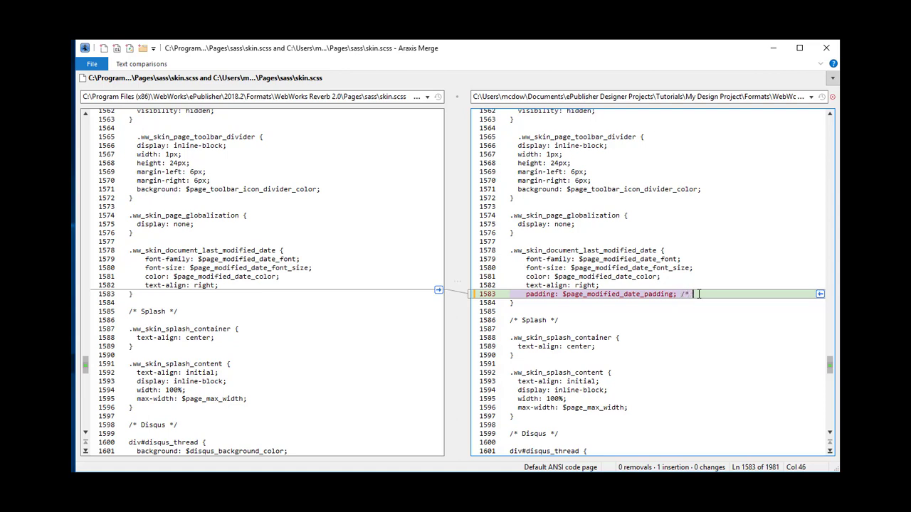
text(/* WeBWORKS)
text(*)
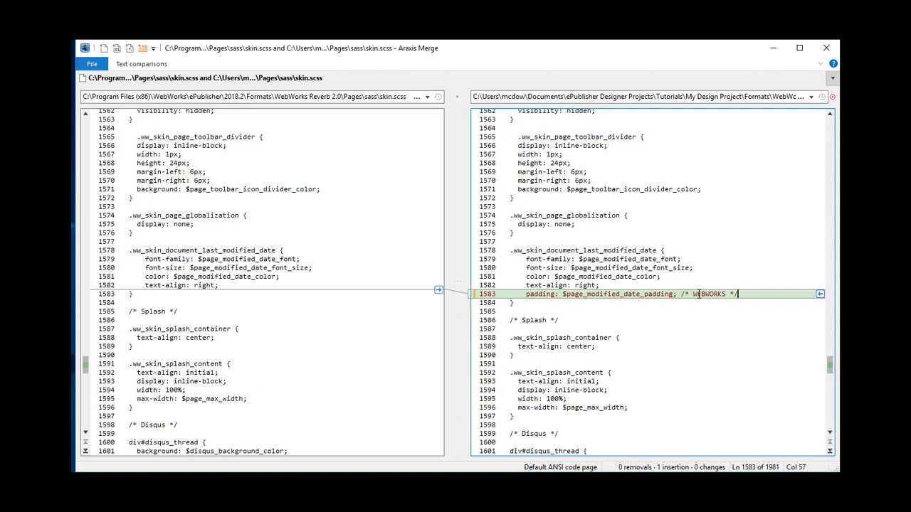
right_click(653, 300)
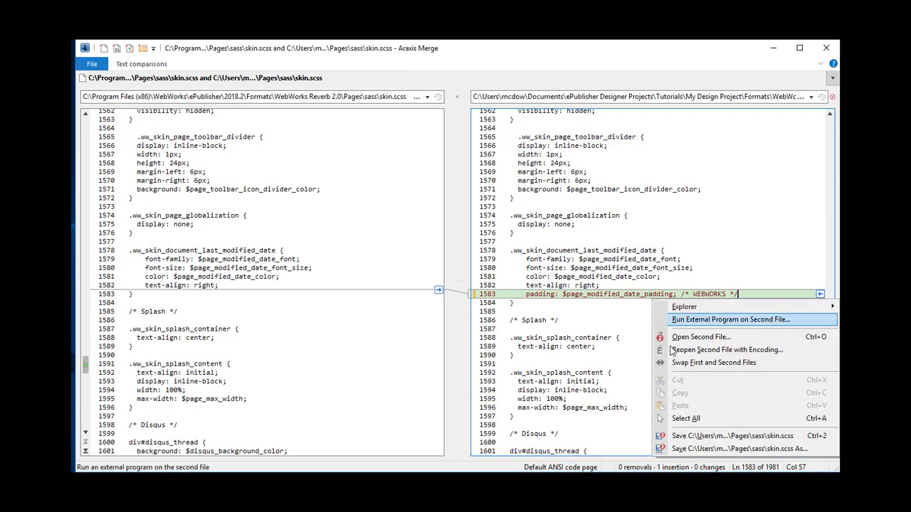
click(596, 295)
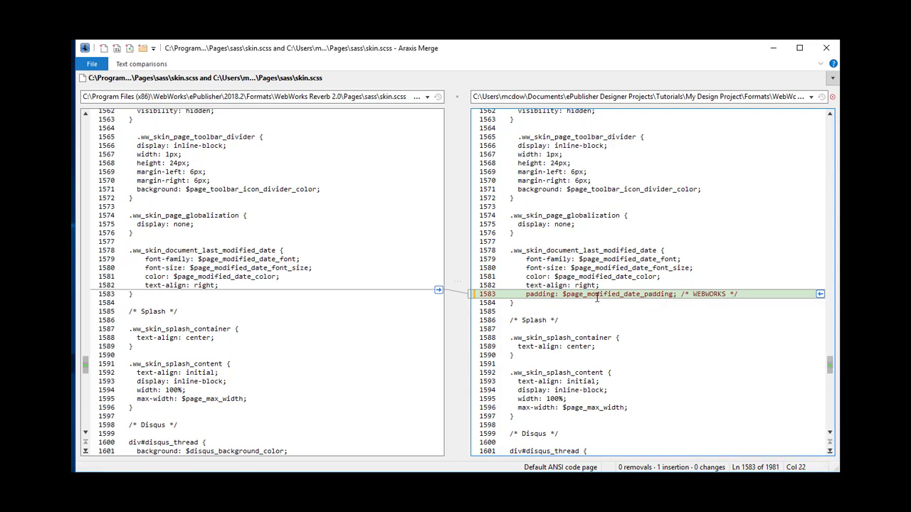
key(ctrl+s)
click(825, 48)
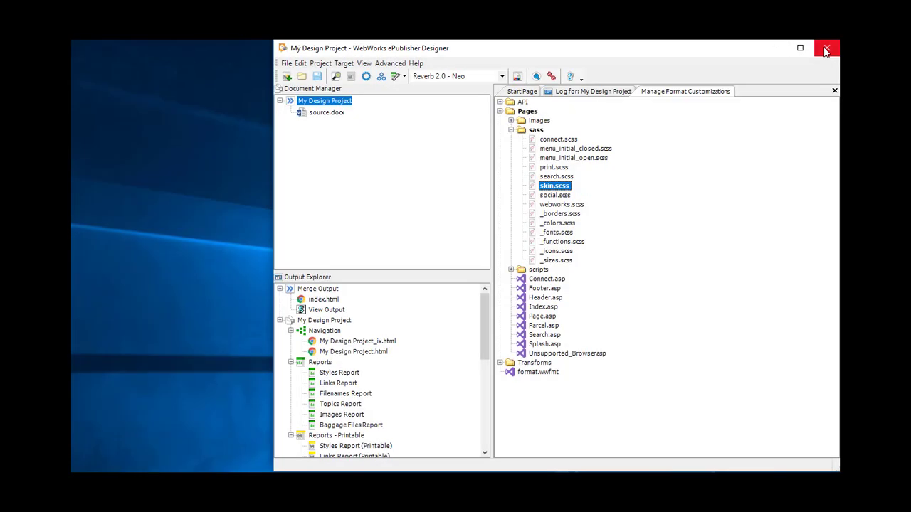
Set the project's base format version back to 2019.1 in the project settings.
click(320, 63)
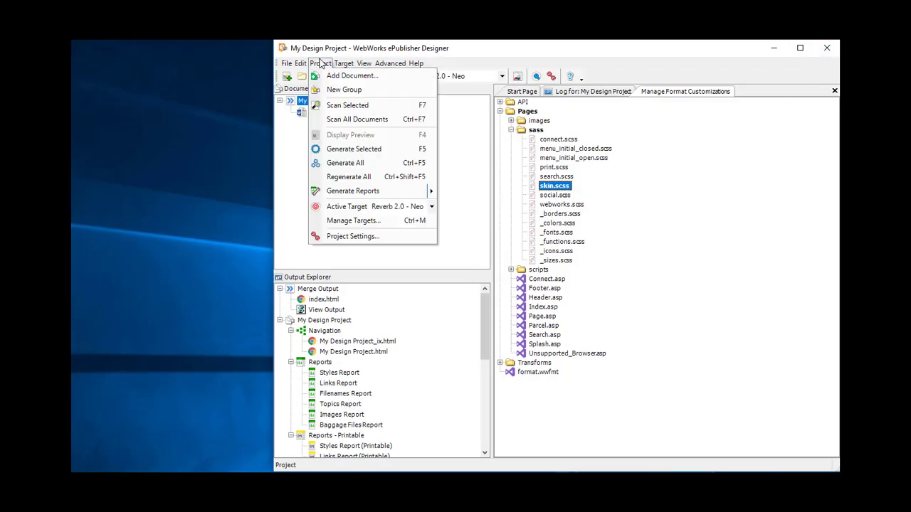
click(360, 235)
click(374, 357)
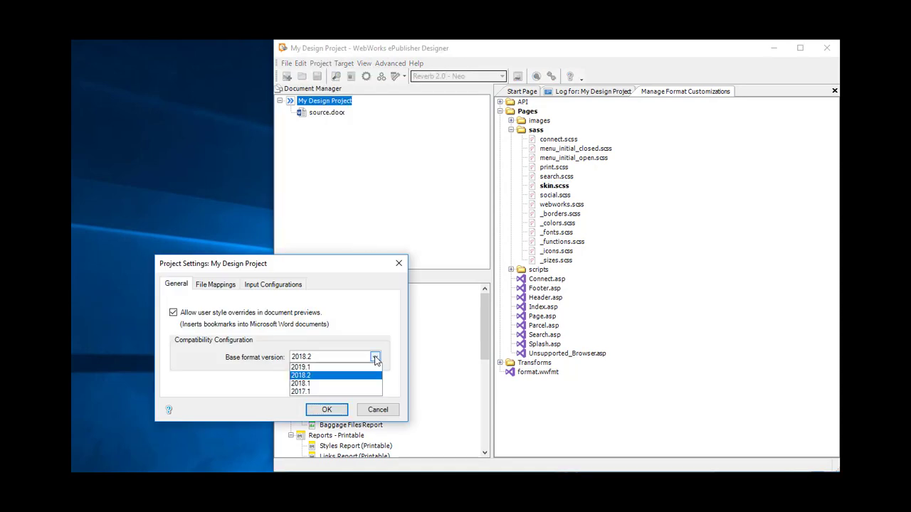
click(329, 367)
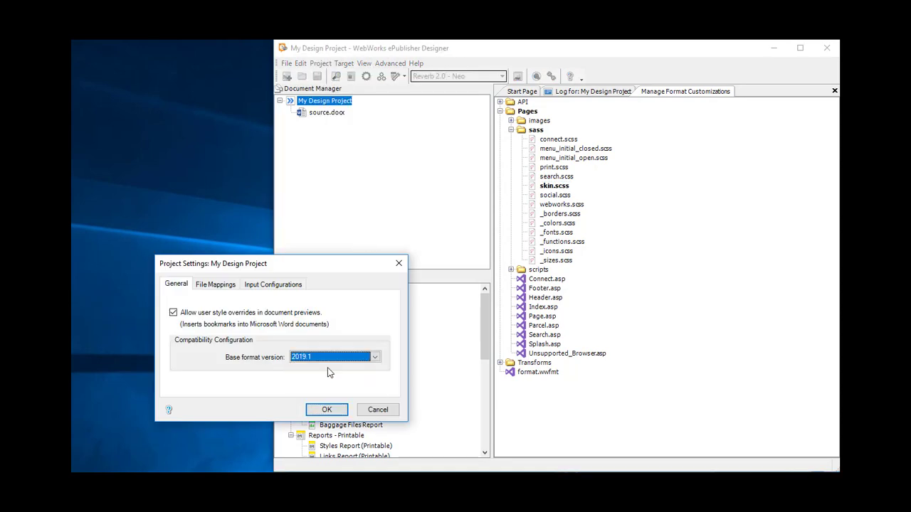
click(327, 410)
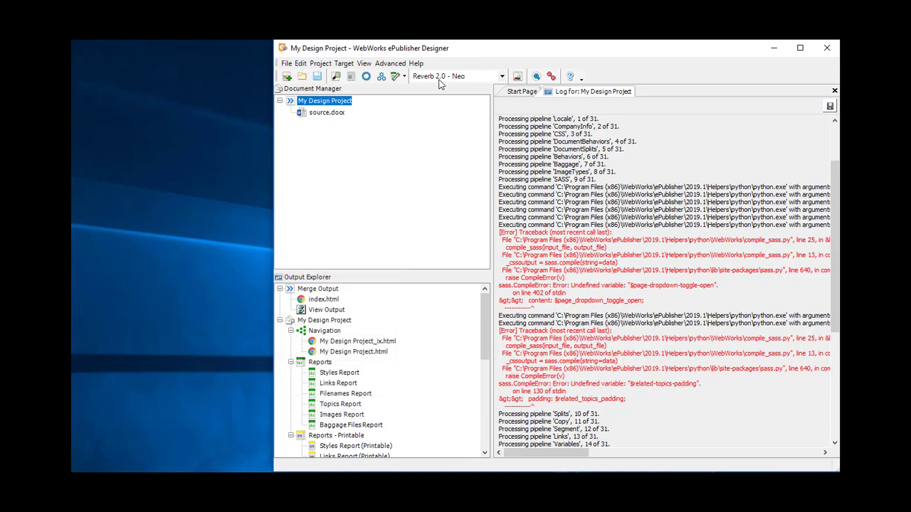
Find skin.scss under Pages/sass in the format customizations and compare it with the 2019.1 base file.
click(390, 63)
click(404, 81)
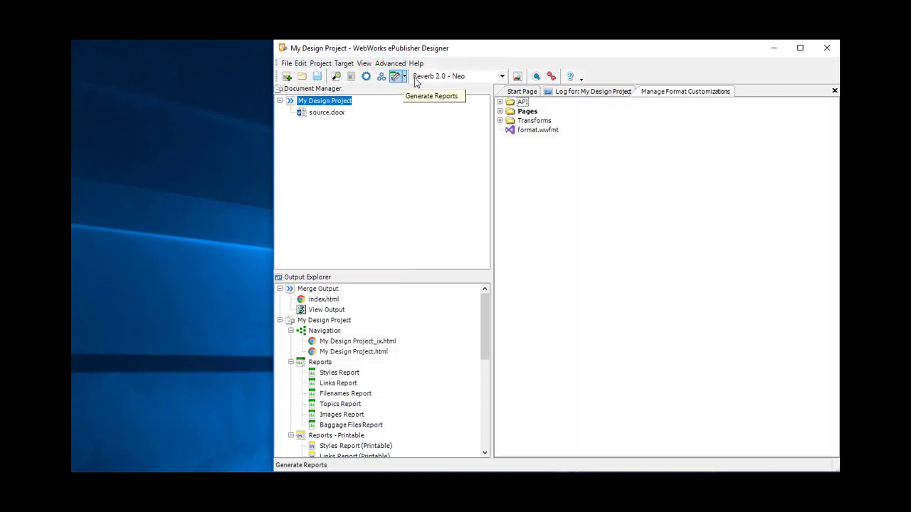
click(500, 112)
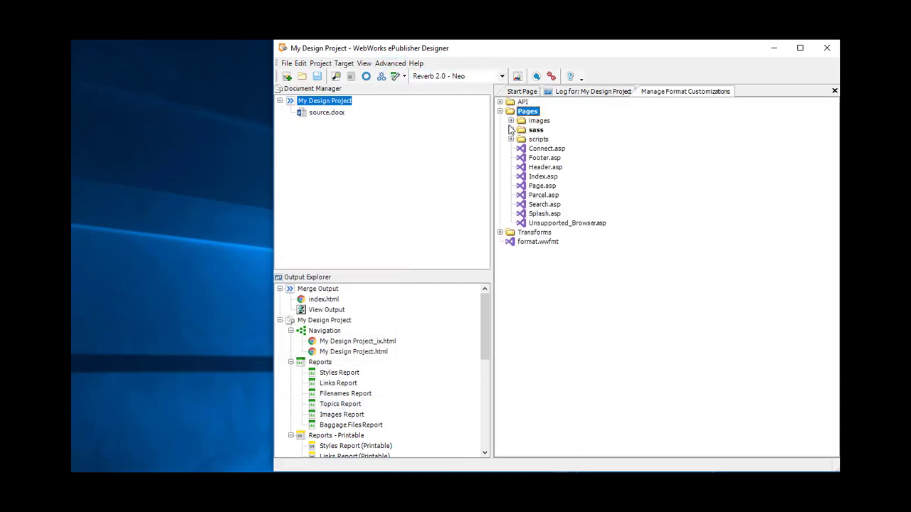
click(511, 129)
click(553, 186)
right_click(554, 186)
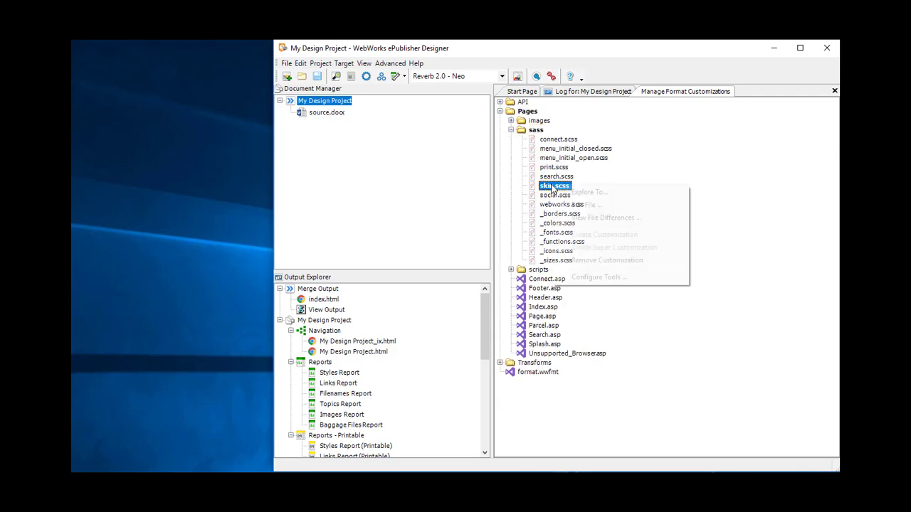
click(581, 220)
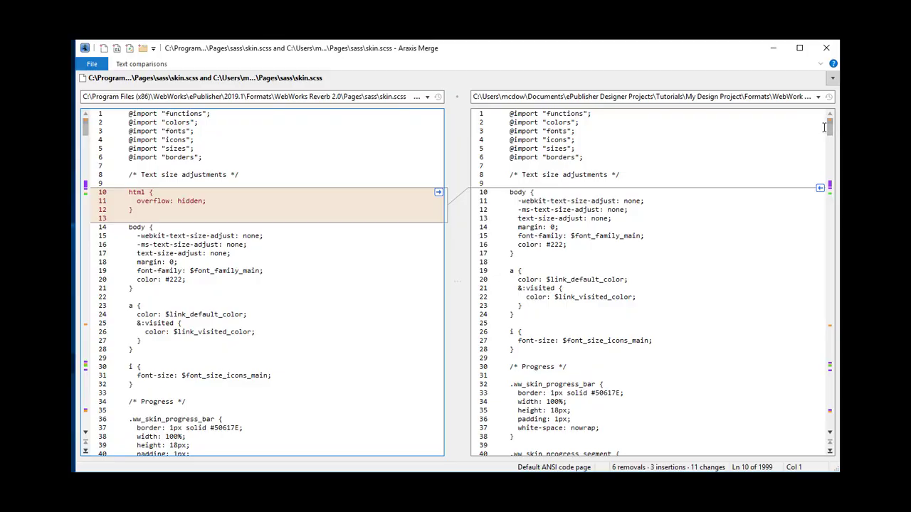
Locate the custom padding line marked /* WEBWORKS */ under .ww_skin_document_last_modified_date in the project's skin.scss.
drag(830, 129, 790, 368)
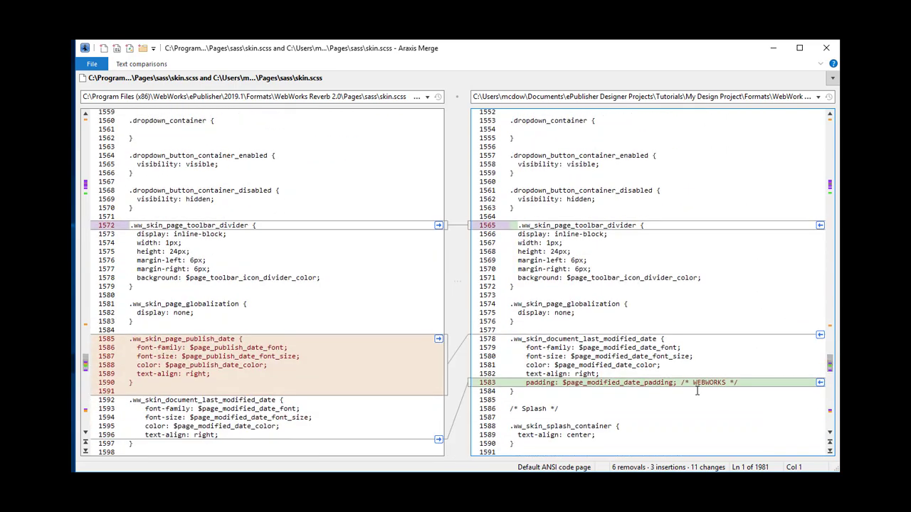
drag(681, 384, 748, 386)
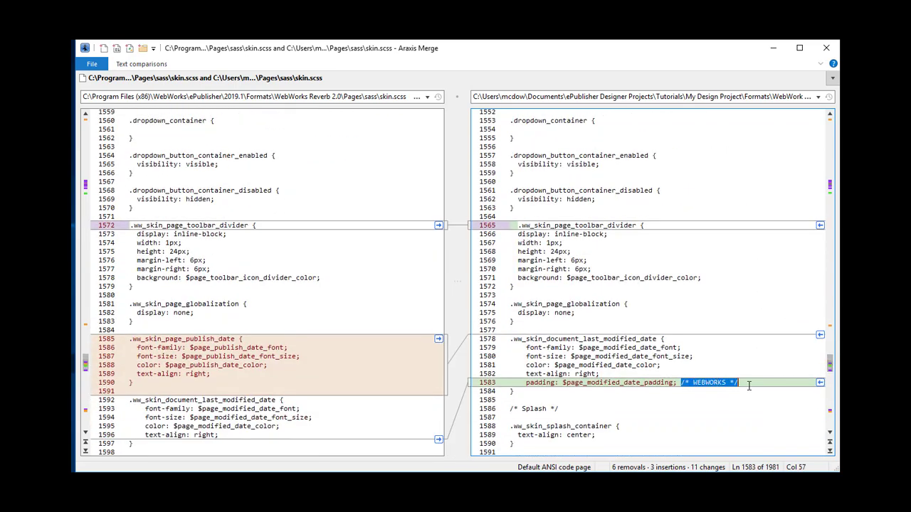
click(740, 385)
scroll(738, 382, down, 1)
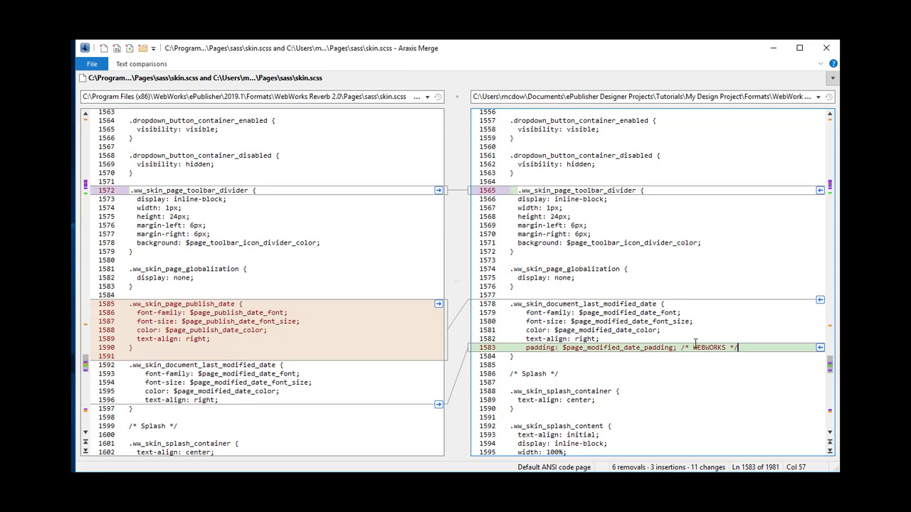
drag(524, 348, 740, 347)
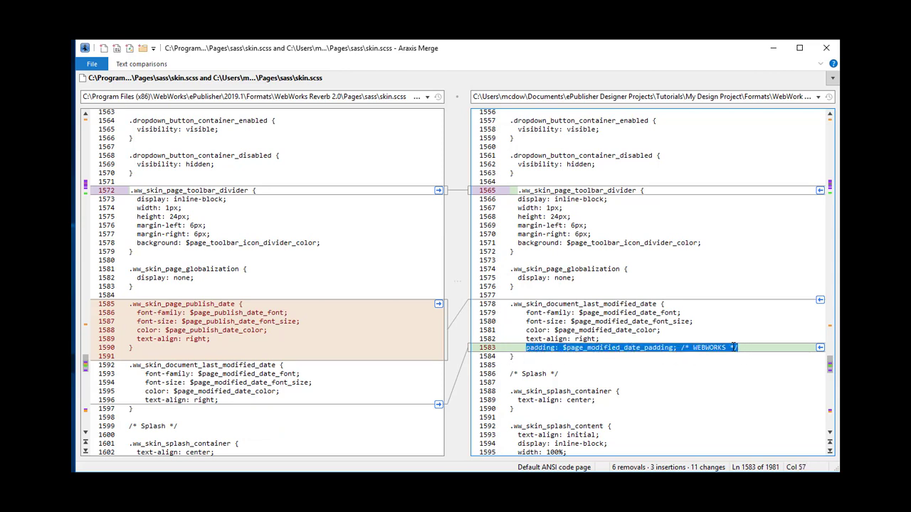
click(733, 347)
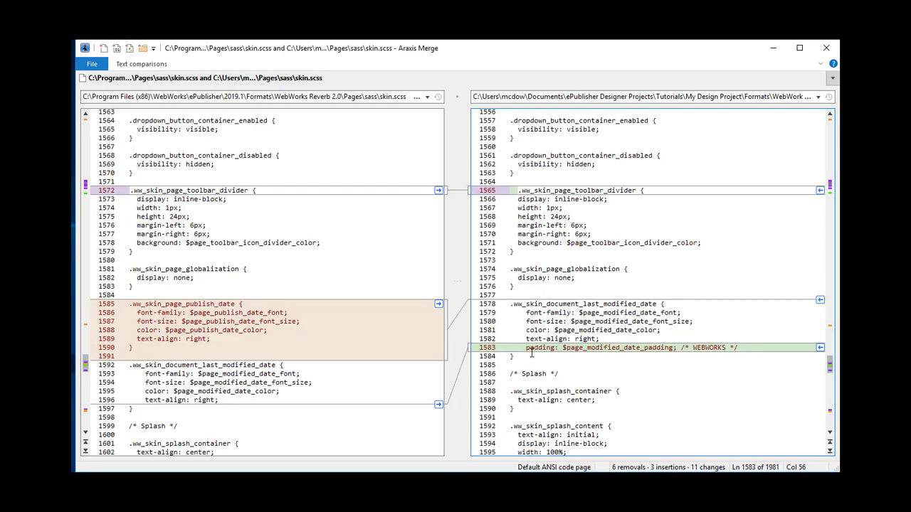
Merge the html { overflow: hidden; } block from the 2019.1 base skin.scss into the project override, above the body rule.
drag(830, 366, 839, 105)
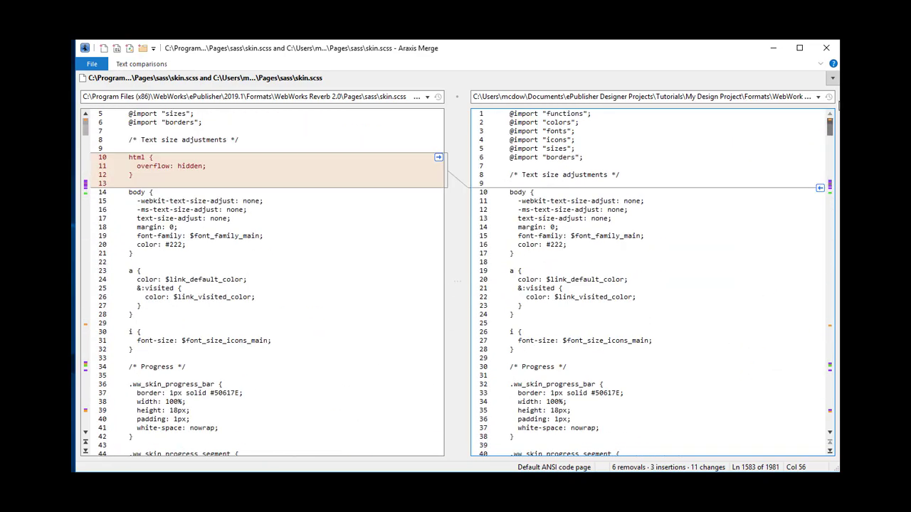
click(439, 160)
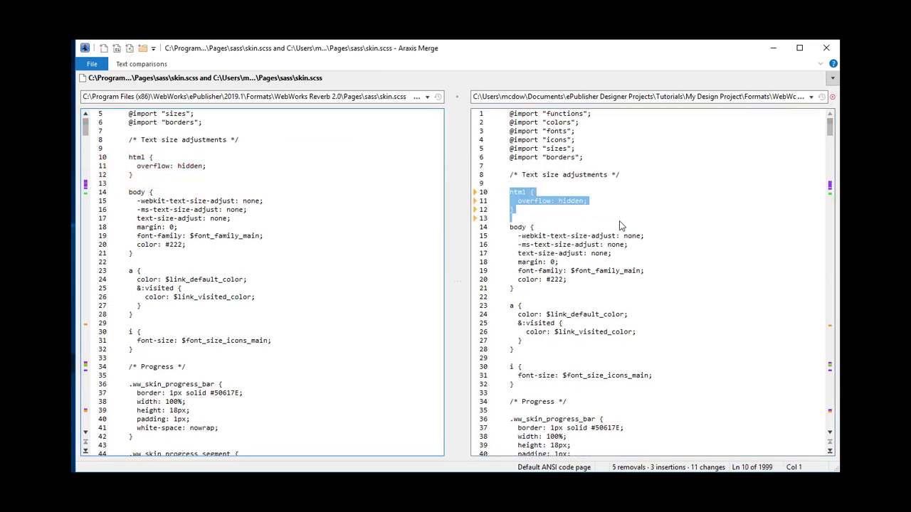
click(647, 187)
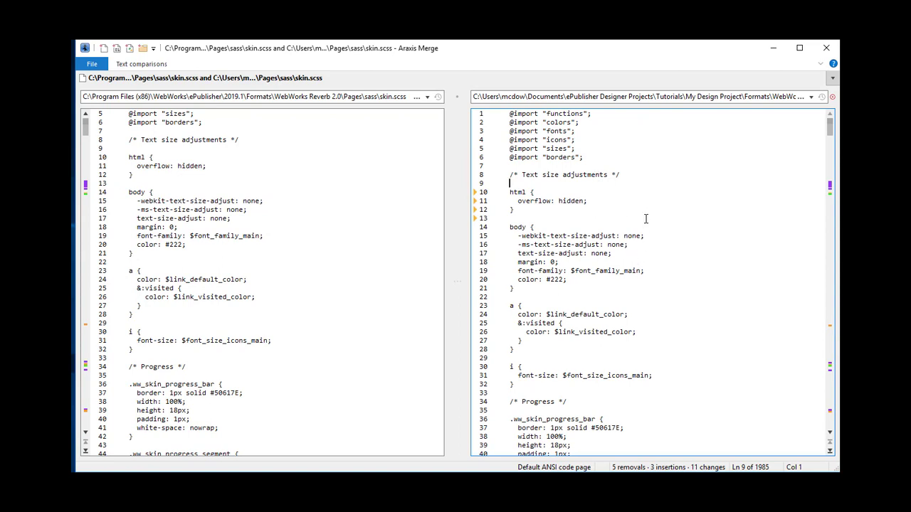
Merge the base icon variables for the open, closed and disabled dropdown toggles, each ending in _icon, into the override skin.scss.
click(87, 132)
drag(87, 131, 87, 192)
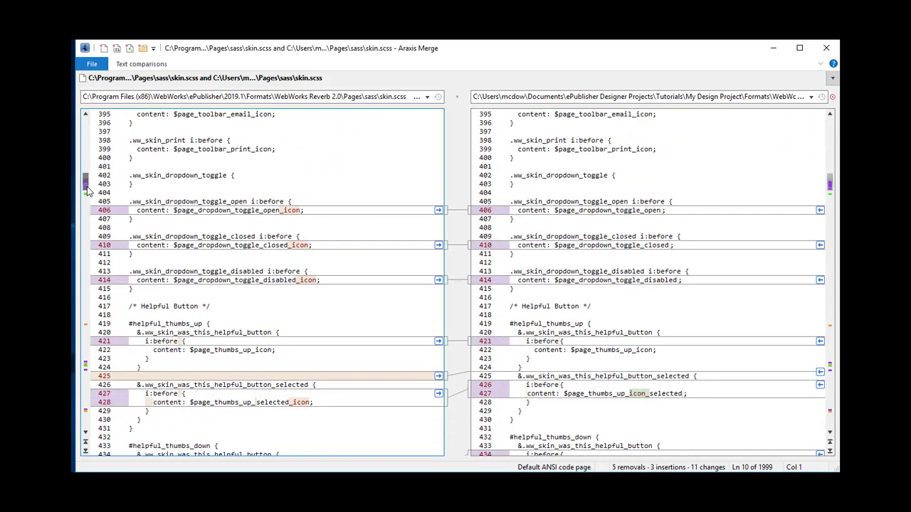
click(438, 210)
click(438, 244)
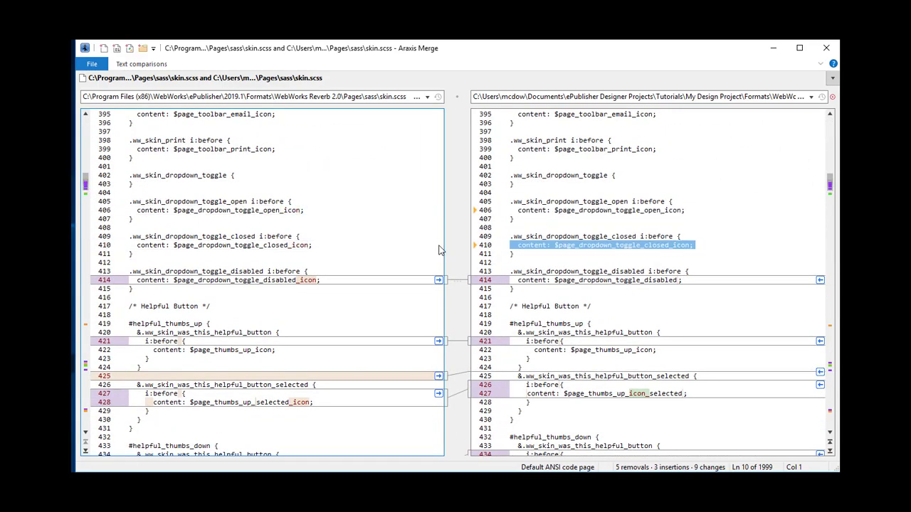
click(439, 280)
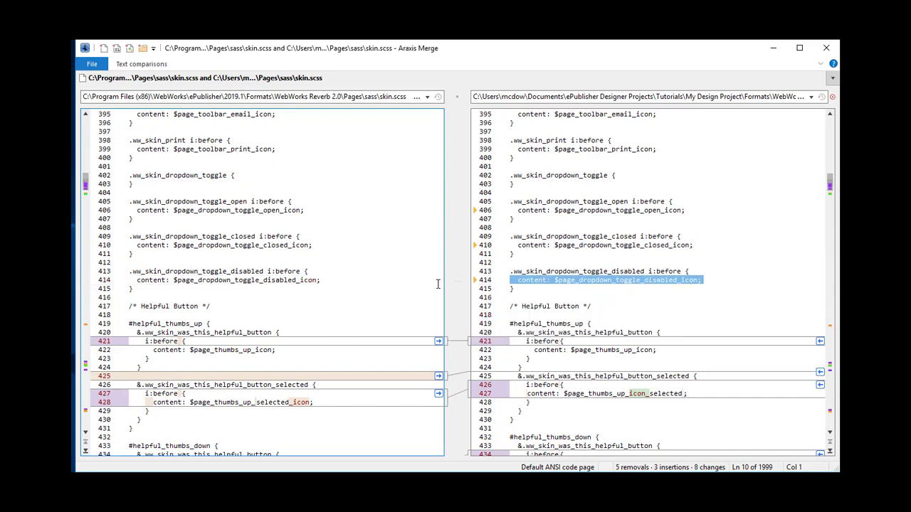
Merge the base #helpful_thumbs_up changes into the override: i:before spacing, separating blank line, and $page_thumbs_up_selected_icon.
click(438, 342)
click(439, 375)
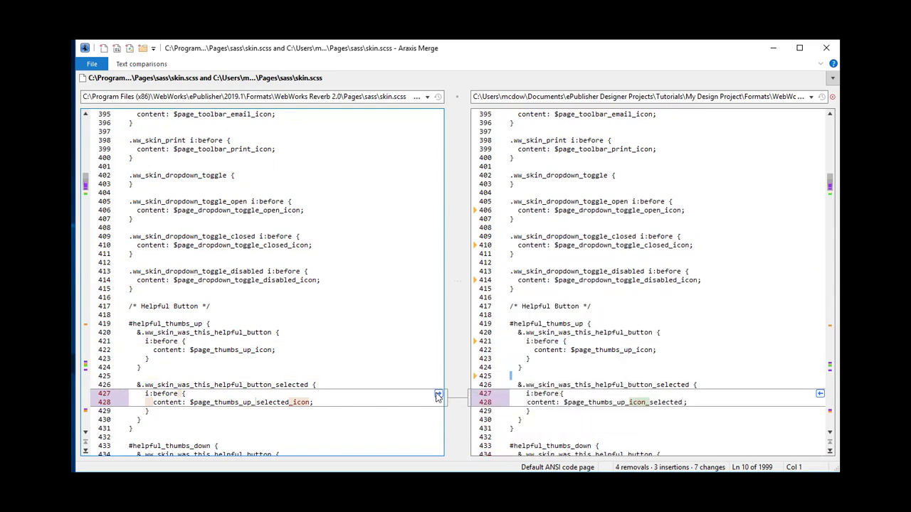
click(438, 394)
Merge the base #helpful_thumbs_down block changes and the .ww_skin_was_this_helpful_message font-size and color lines into the override.
scroll(569, 362, down, 10)
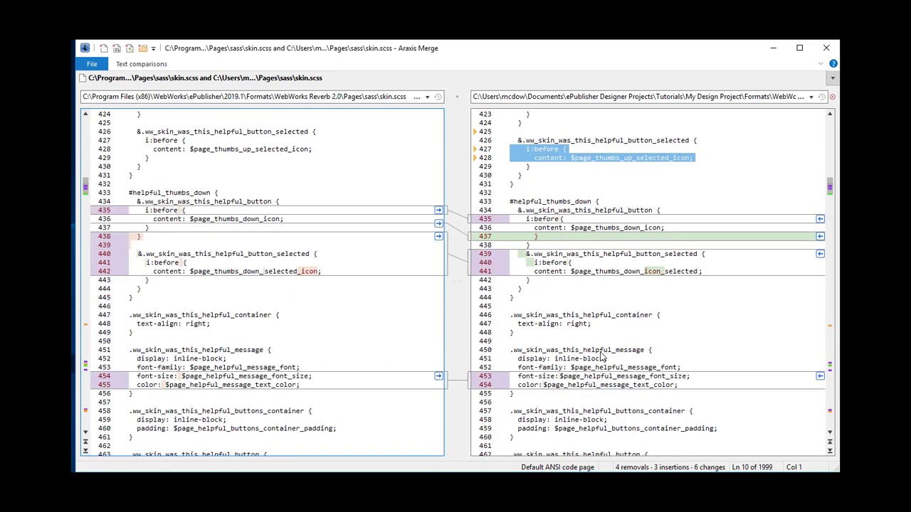
click(439, 211)
click(439, 225)
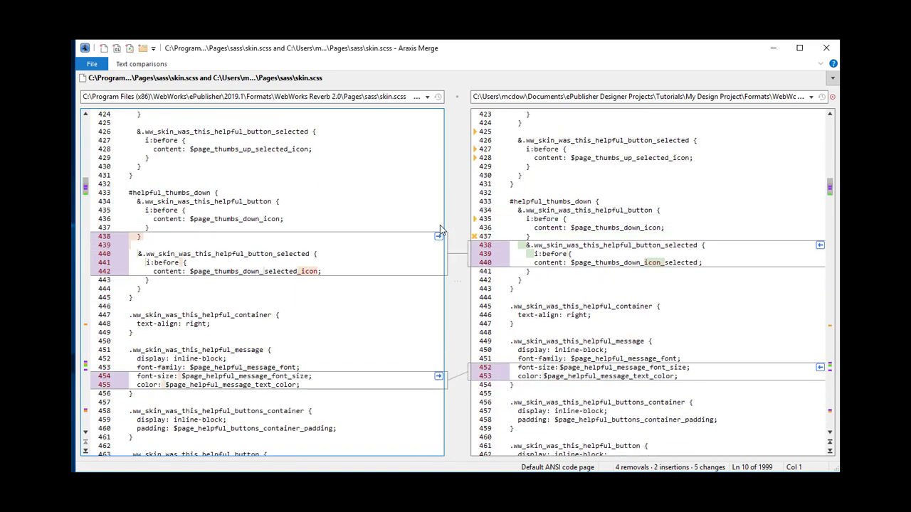
scroll(438, 235, down, 3)
scroll(439, 237, down, 2)
click(438, 265)
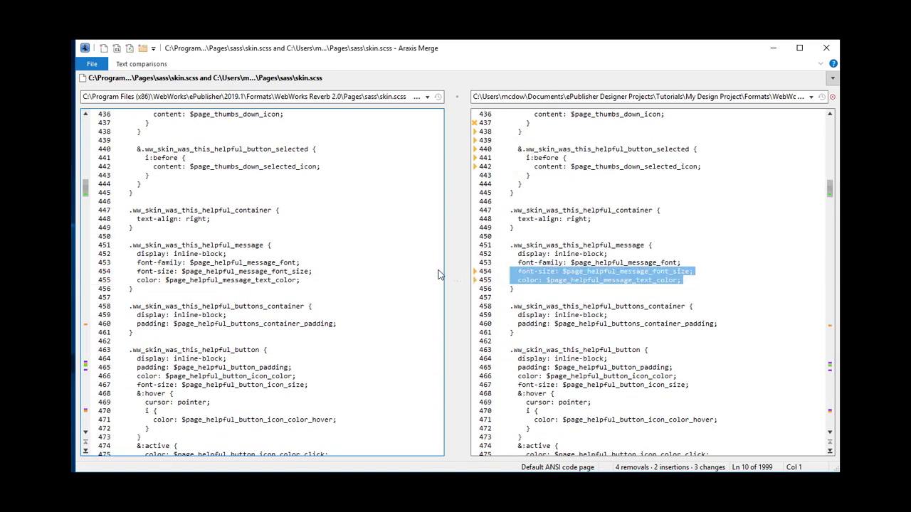
Match the /* Toolbar */ comment placement above #toolbar_div to the base file, replacing the override's misplaced comment line.
scroll(439, 271, down, 10)
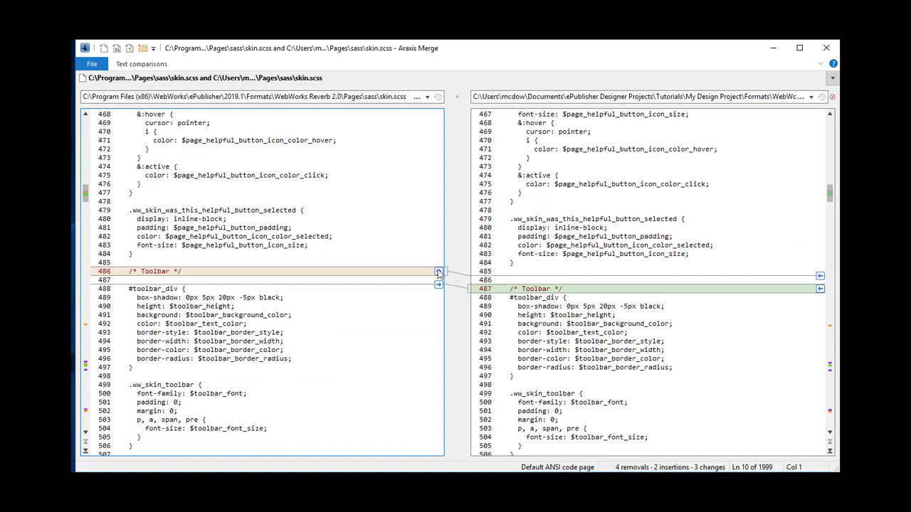
click(439, 271)
right_click(438, 283)
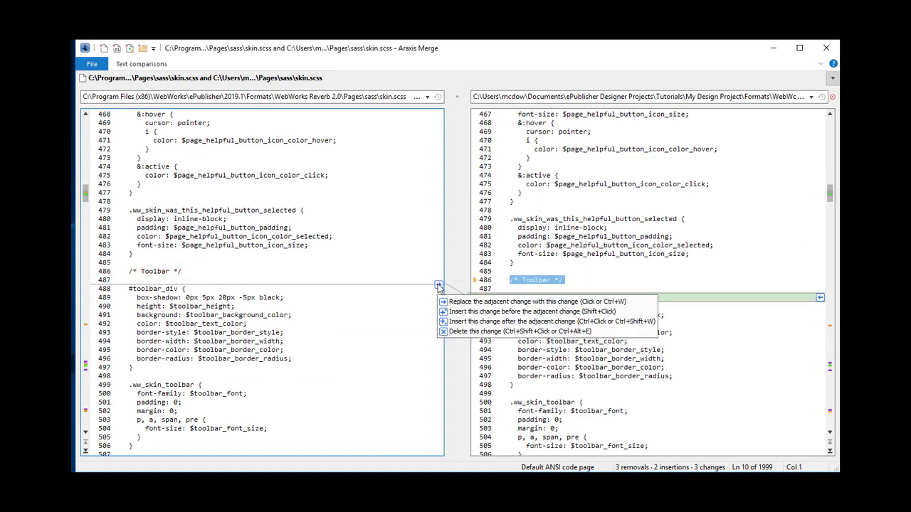
click(469, 299)
Merge the base line text-indent: 0; into the override's .ww_skin_dropdown_arrow rule.
scroll(438, 283, down, 16)
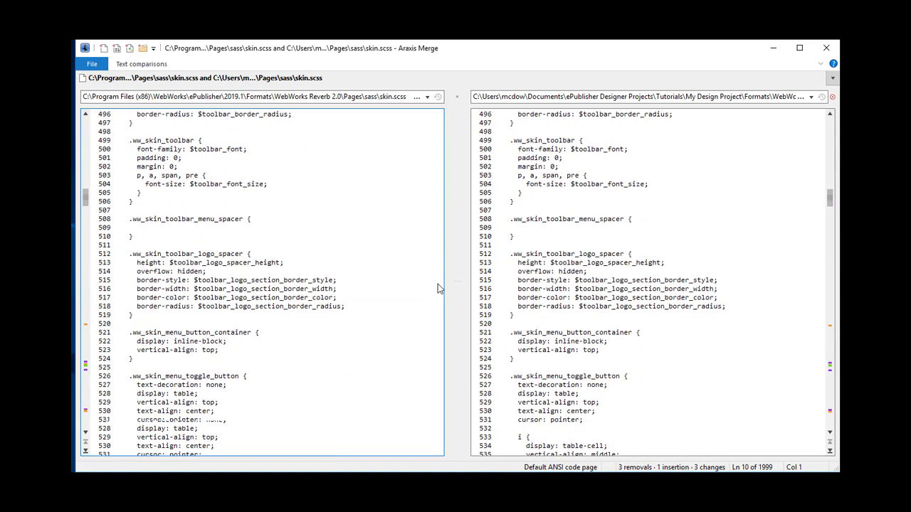
scroll(438, 288, down, 20)
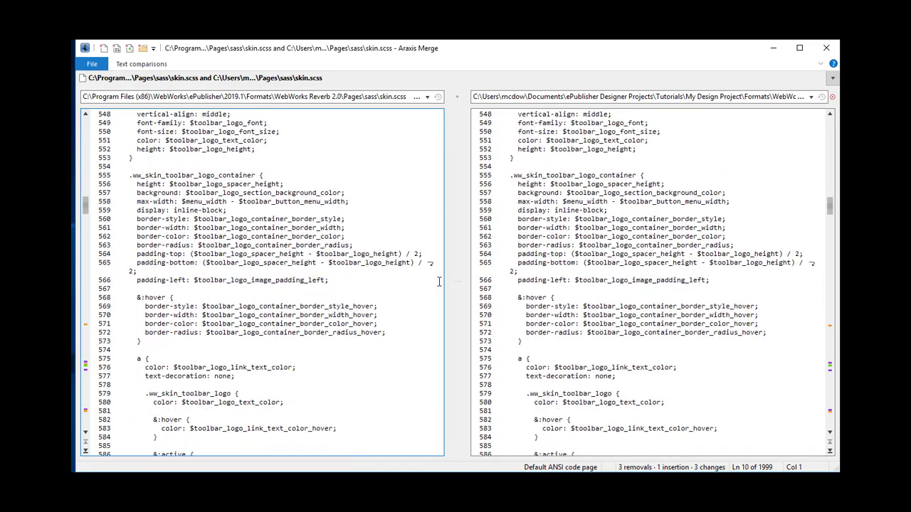
scroll(438, 281, down, 20)
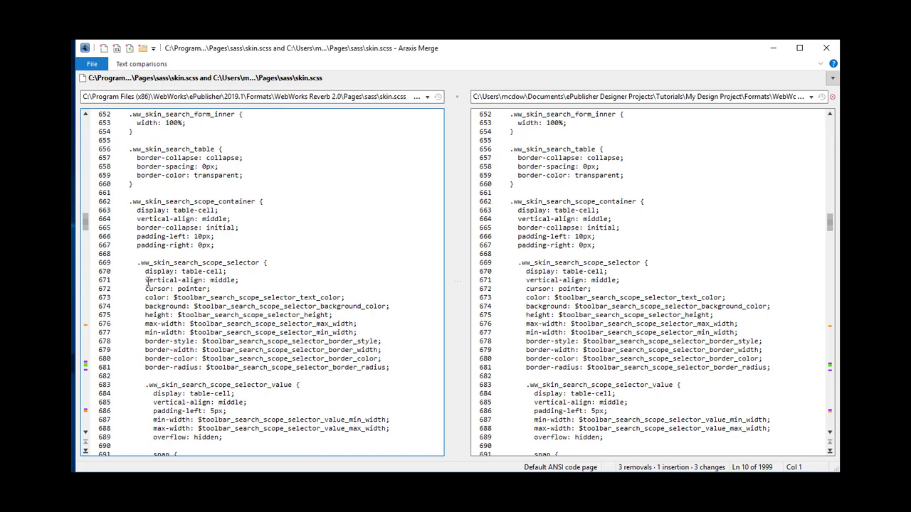
drag(86, 223, 87, 326)
scroll(338, 351, down, 5)
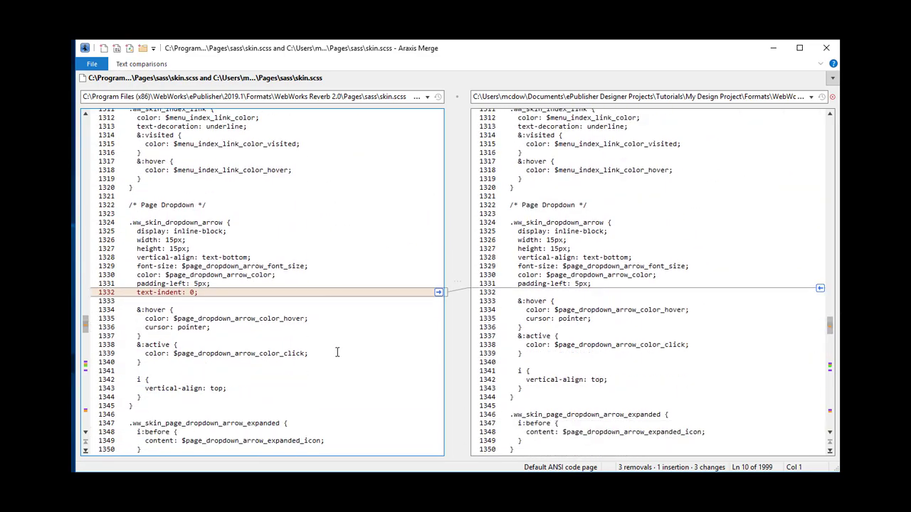
click(438, 292)
Replace the override's .ww_skin_page_toolbar_divider selector line with the base version's indentation.
scroll(398, 332, down, 20)
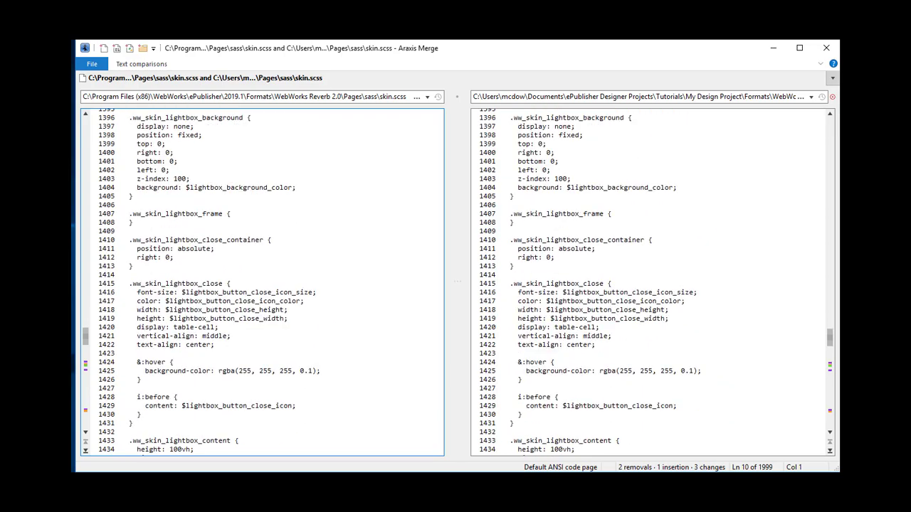
drag(84, 339, 83, 362)
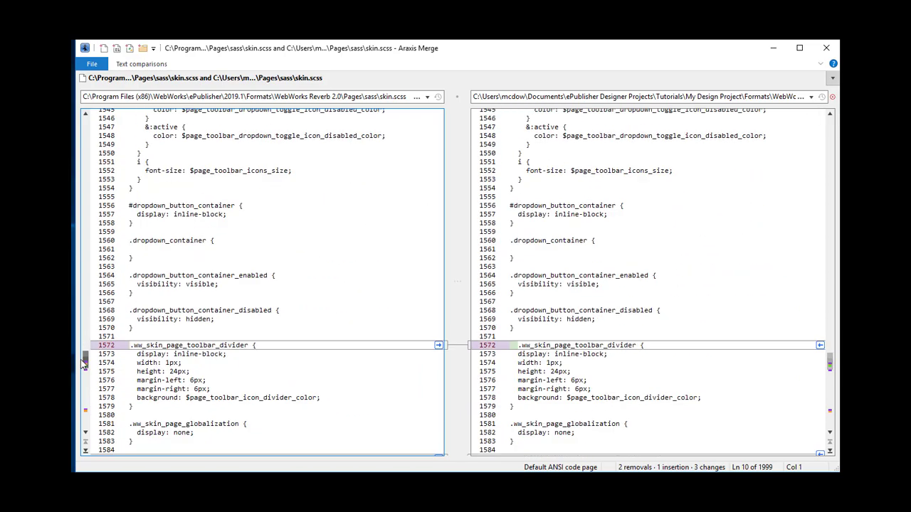
click(438, 345)
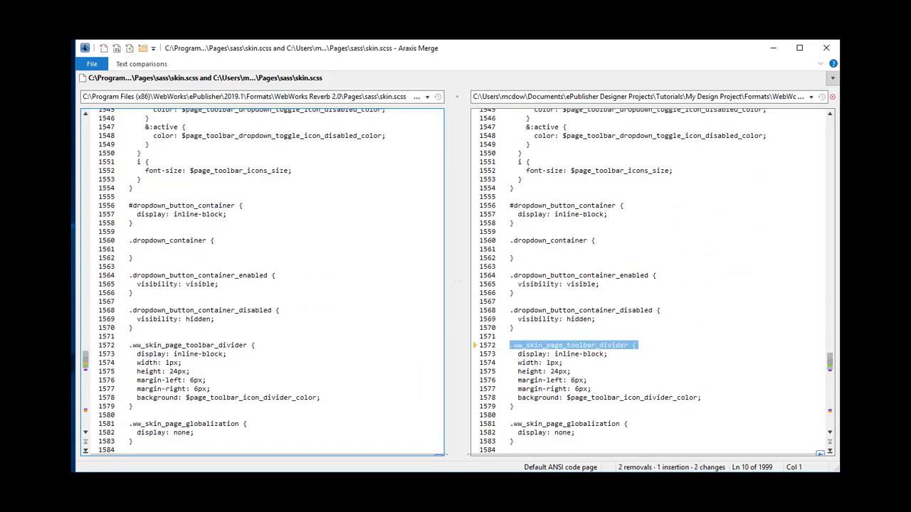
Merge the base .ww_skin_page_publish_date block into the override, keeping the custom padding line marked /* WEBWORKS */.
click(85, 363)
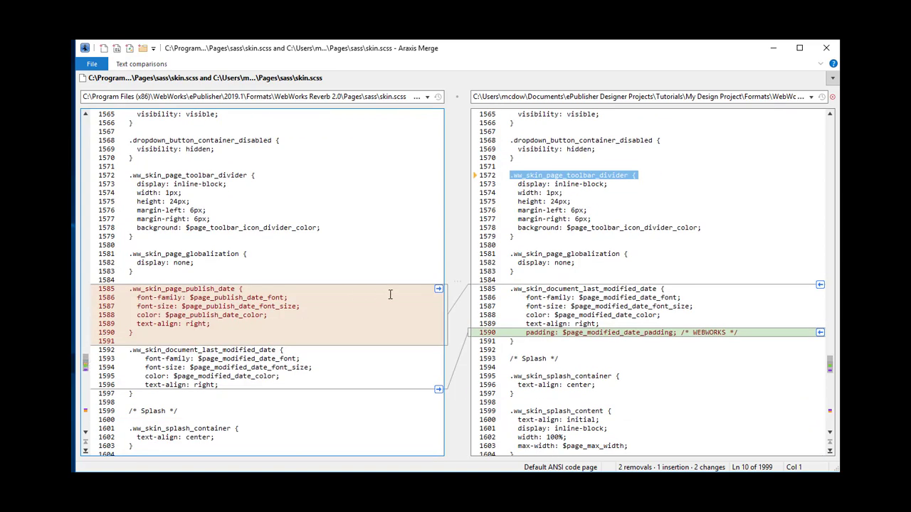
click(438, 289)
click(490, 310)
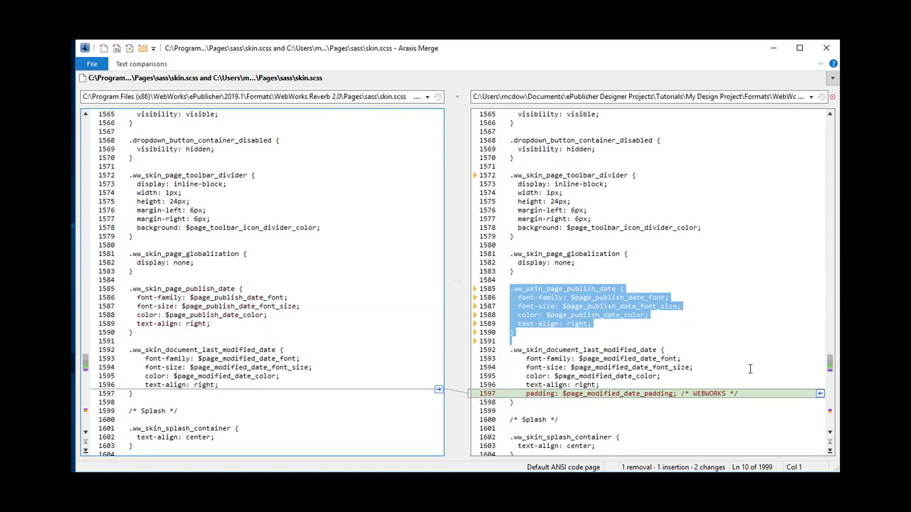
click(772, 400)
Merge the base height: 100%; value into the override's .ww_skin_header rule.
scroll(744, 413, down, 3)
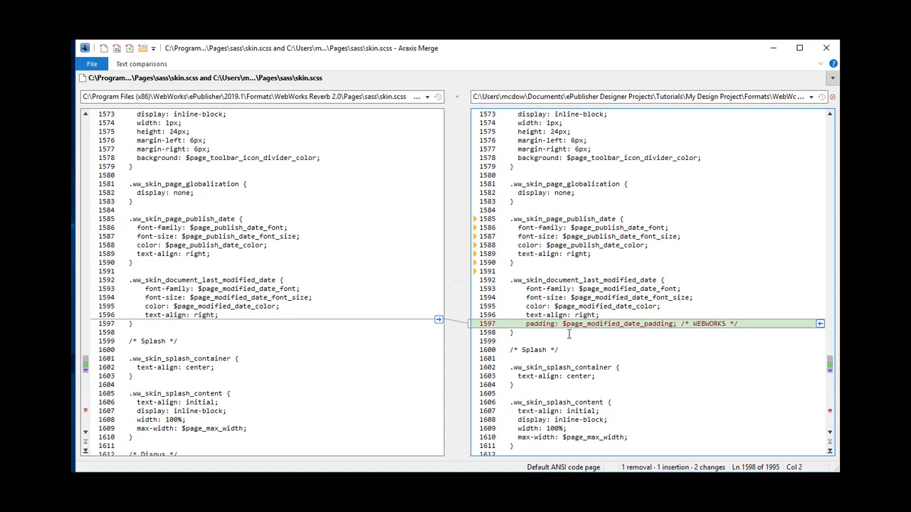
scroll(524, 329, down, 10)
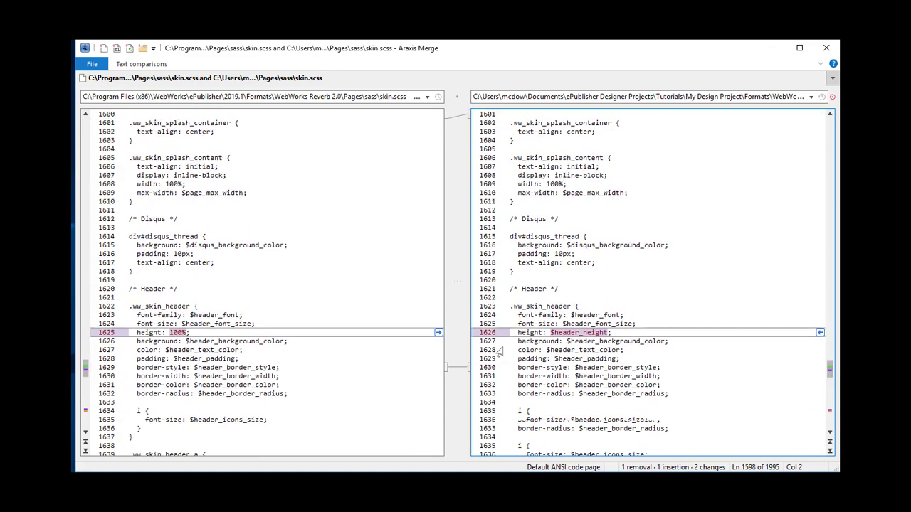
click(438, 297)
Merge the base footer changes into the override: .ww_skin_footer_end_content, .ww_skin_footer_publish_date and .ww_skin_footer_company_copyright.
scroll(431, 306, down, 12)
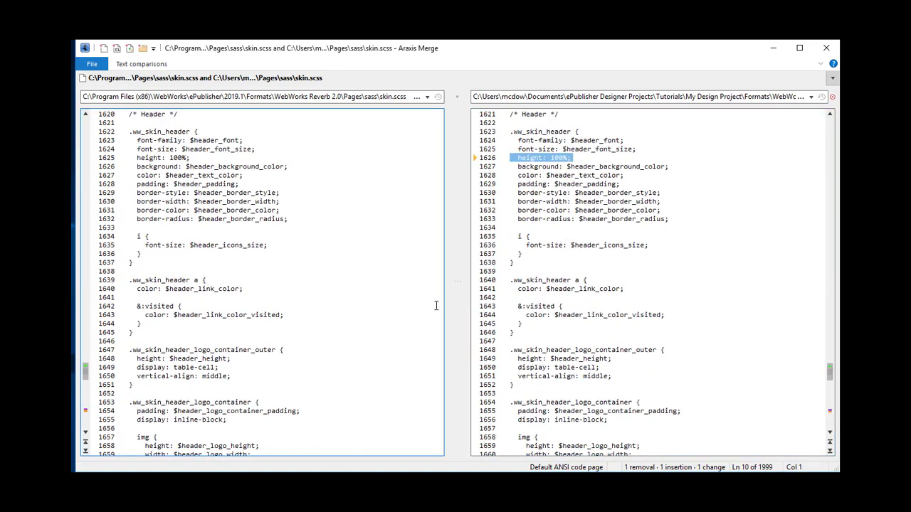
scroll(424, 314, down, 20)
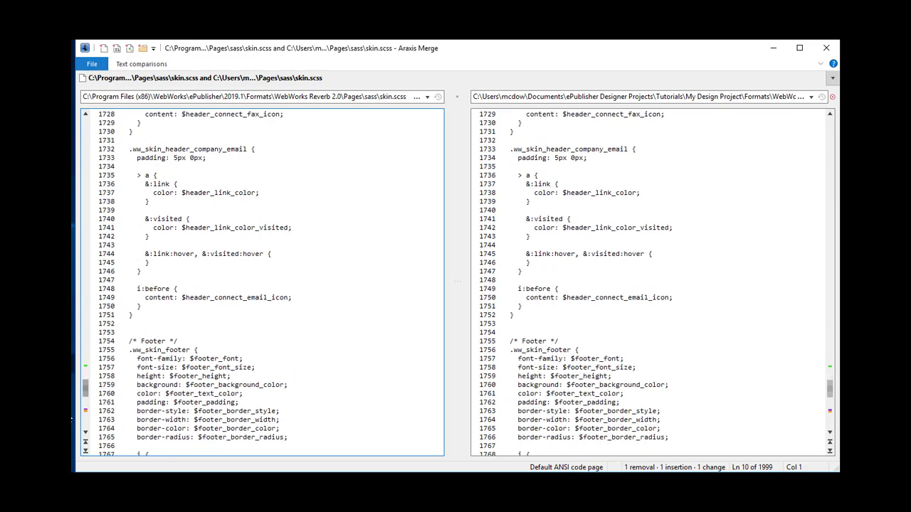
click(85, 396)
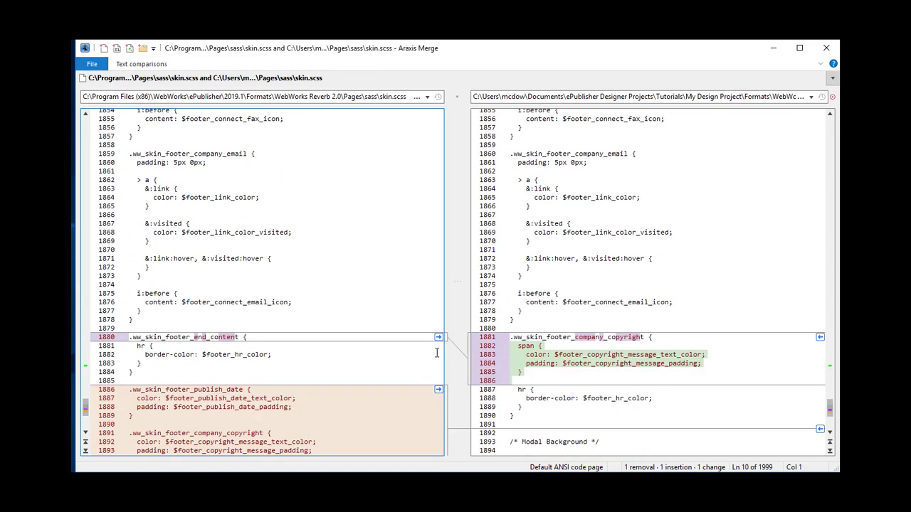
right_click(439, 338)
click(483, 353)
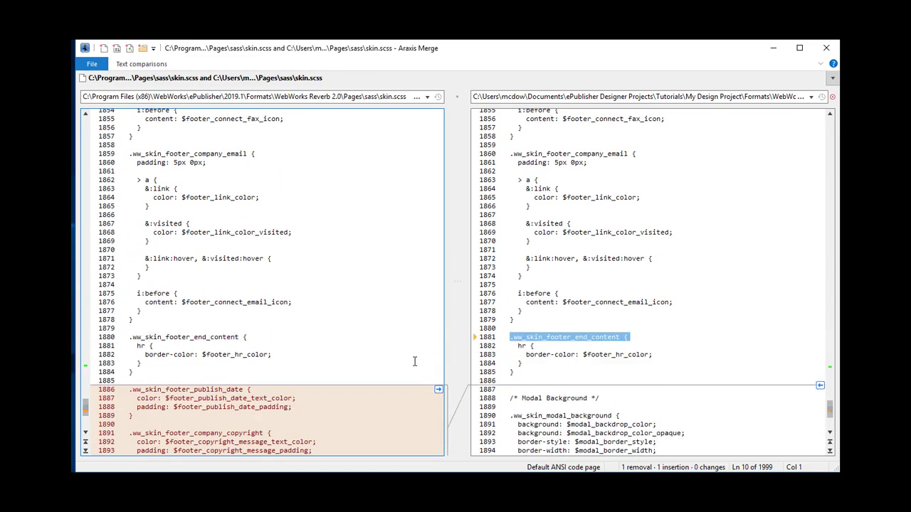
scroll(414, 359, down, 5)
click(438, 251)
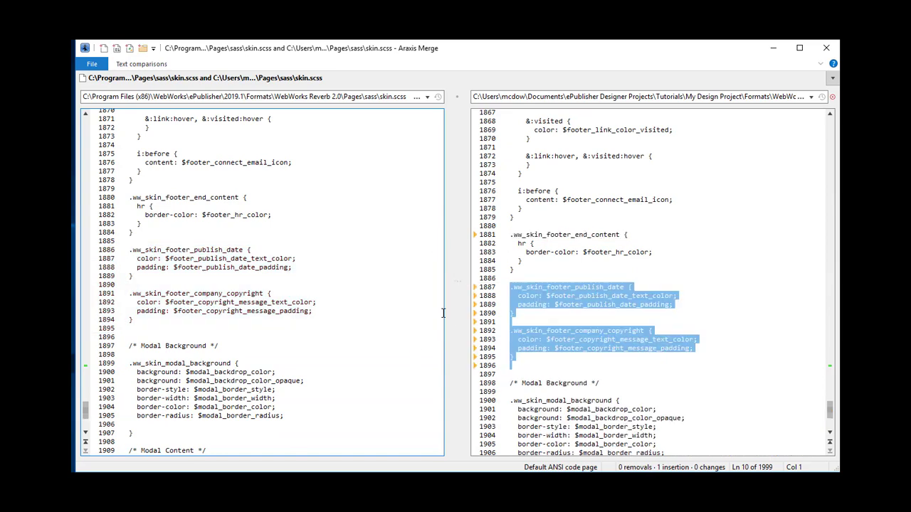
Check the custom padding line marked /* WEBWORKS */ in the merged override and close the skin.scss comparison.
scroll(438, 250, down, 8)
click(669, 297)
drag(830, 416, 834, 373)
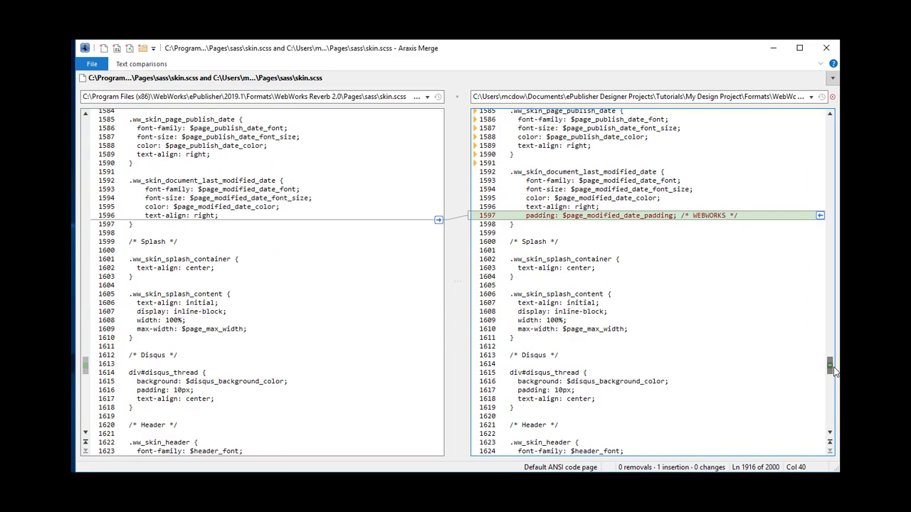
scroll(714, 332, up, 3)
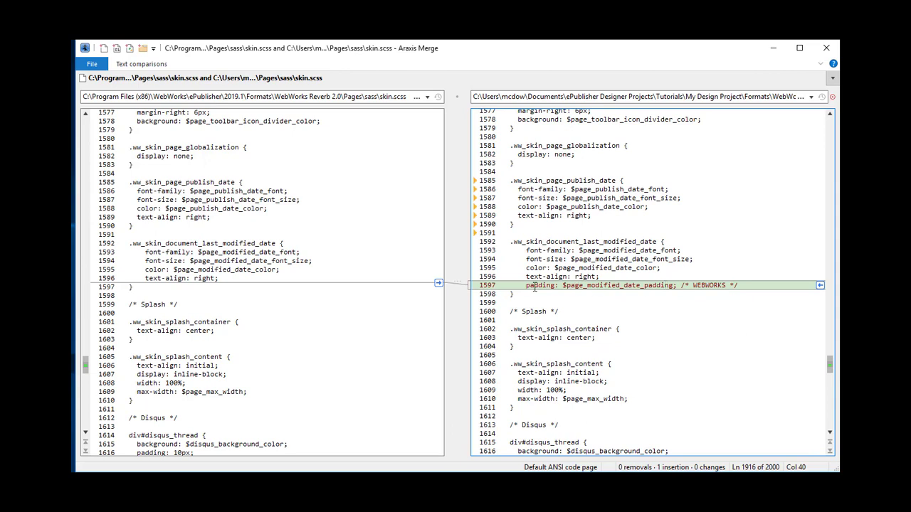
click(608, 277)
click(826, 48)
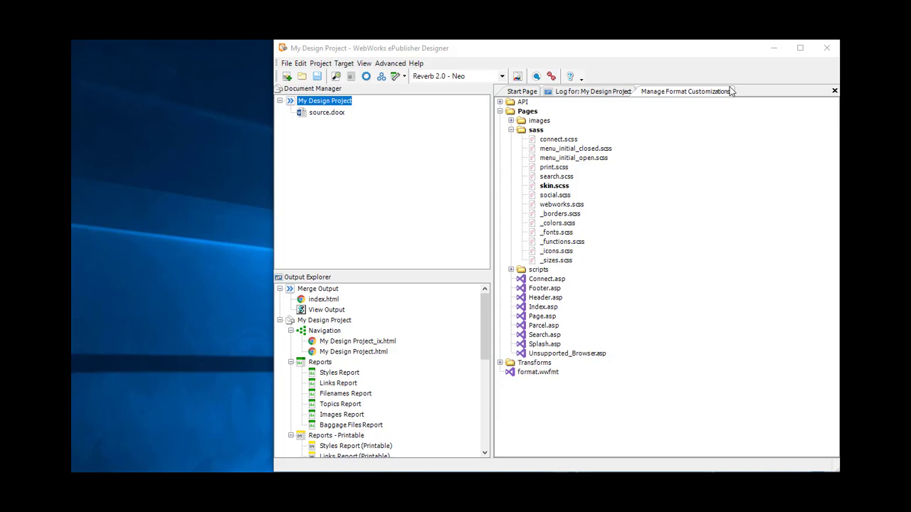
Close the format customizations, open the target customizations and expand the Pages folder.
click(835, 91)
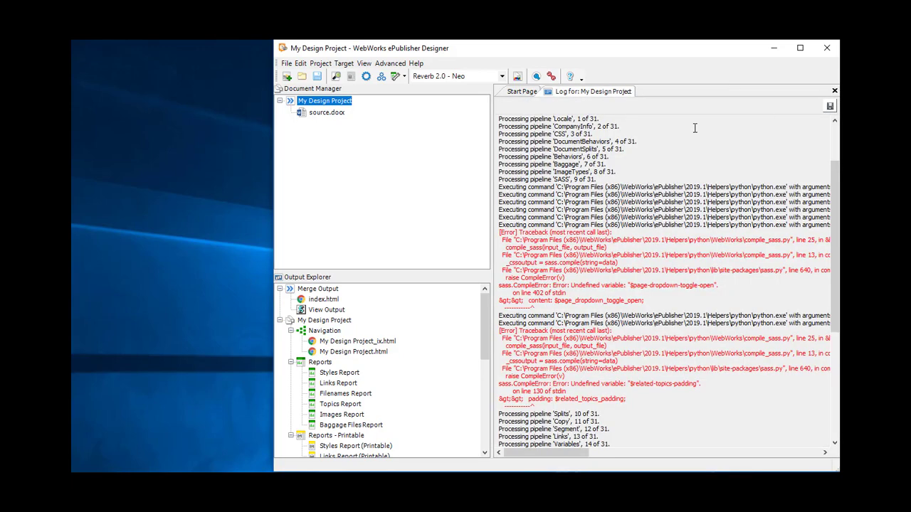
click(392, 66)
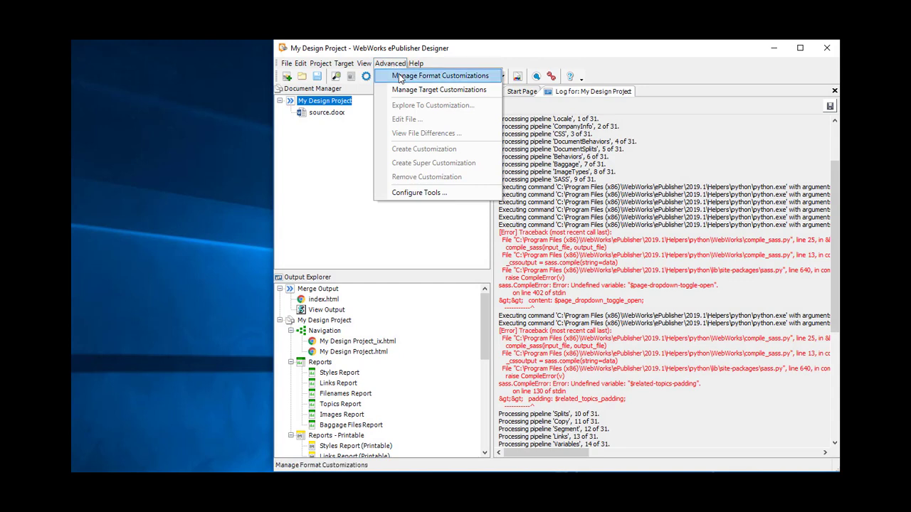
click(401, 90)
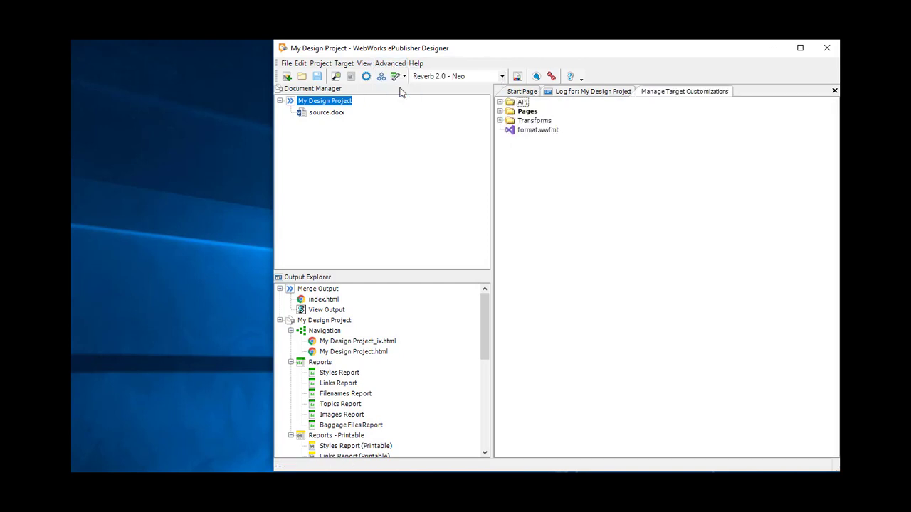
click(500, 112)
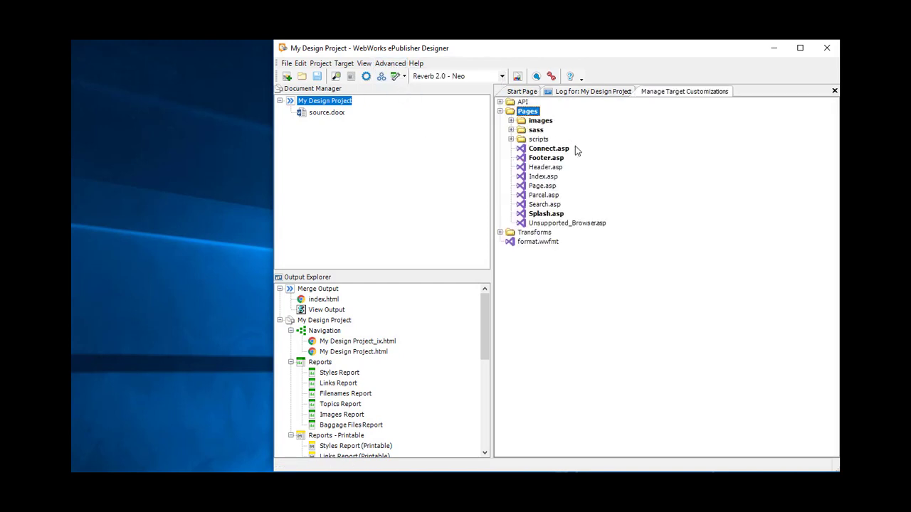
Look through the target's Pages/images and Pages/sass folders for overridden files.
click(510, 121)
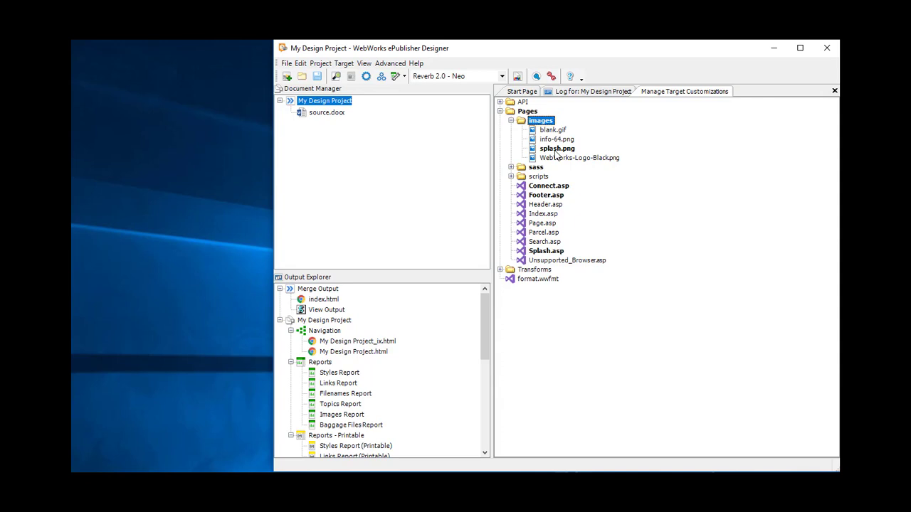
click(511, 121)
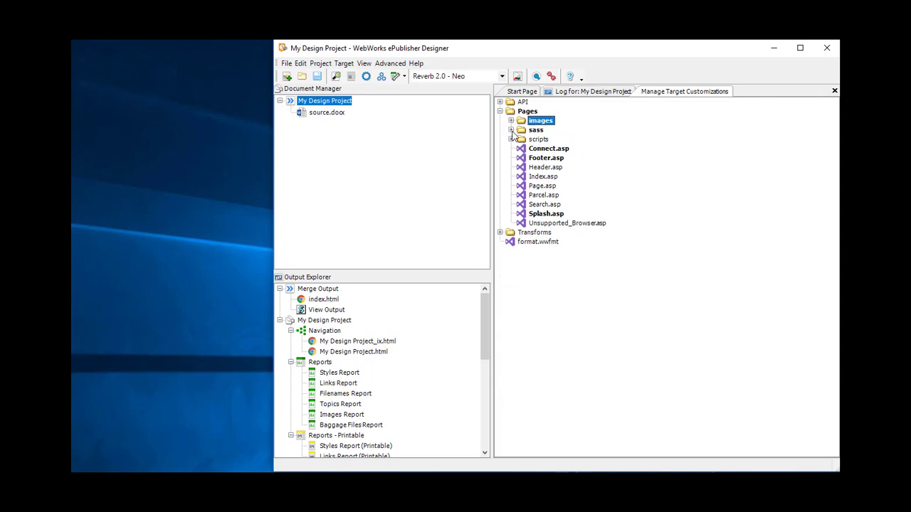
click(510, 130)
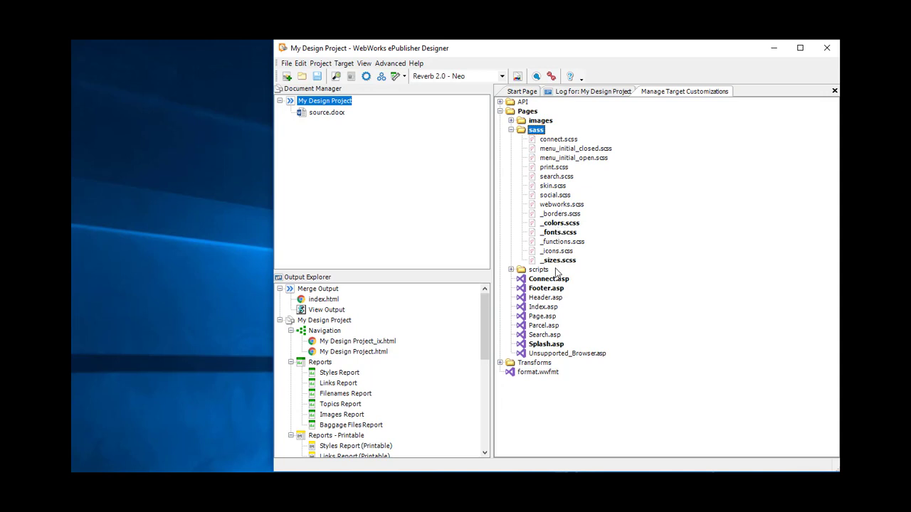
Compare the target's _colors.scss override with the 2019.1 base file and examine the custom color definitions.
click(557, 225)
right_click(557, 225)
click(582, 258)
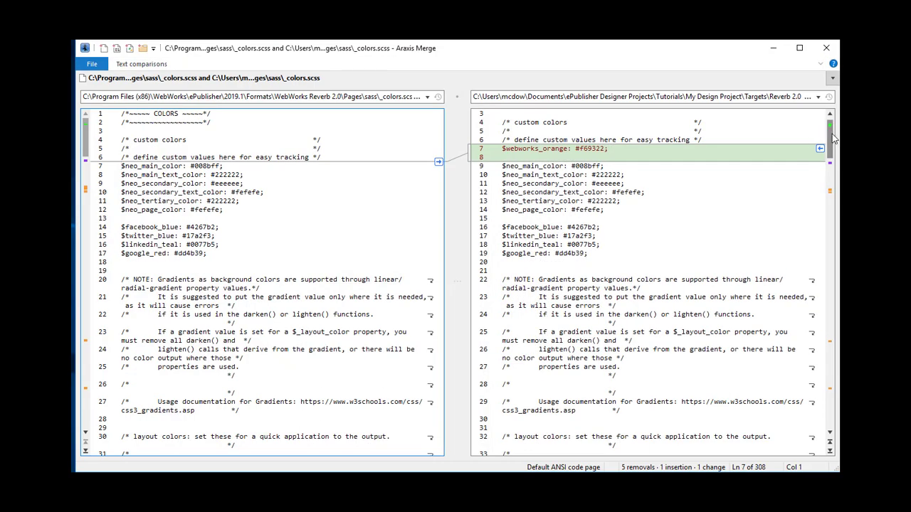
mouse_move(831, 141)
mouse_down()
mouse_move(833, 400)
mouse_move(832, 126)
mouse_up()
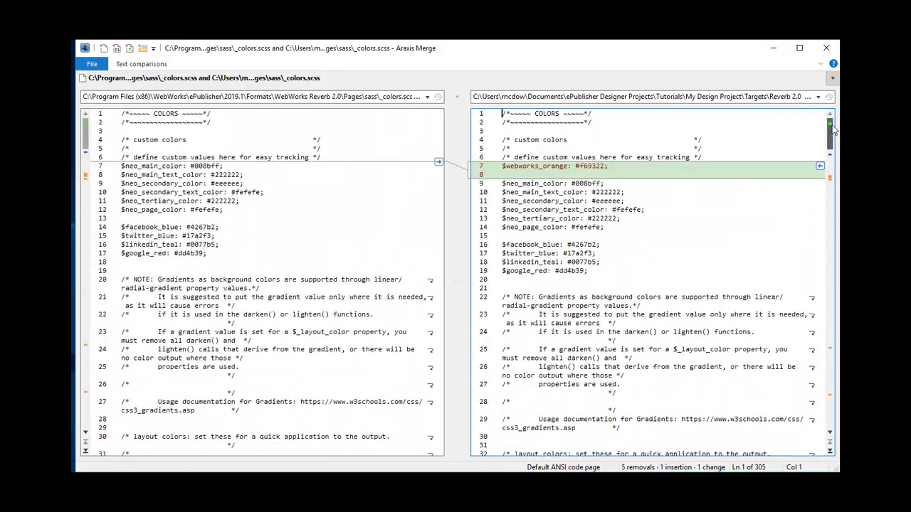